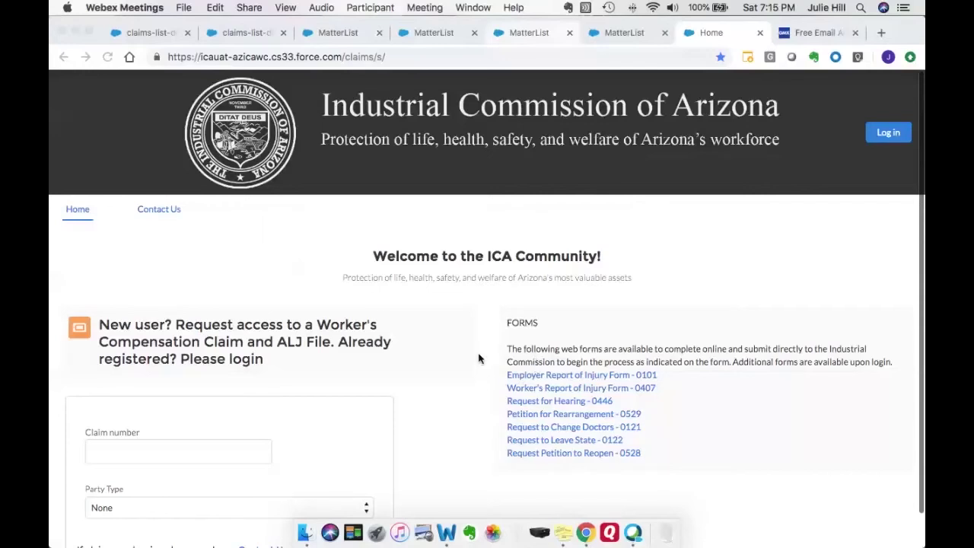
Open the 'Request for Hearing - 0446' web form from the FORMS list on the ICA Community home page.
{"action": "scroll", "coordinate": [526, 404], "scroll_direction": "down", "scroll_amount": 1}
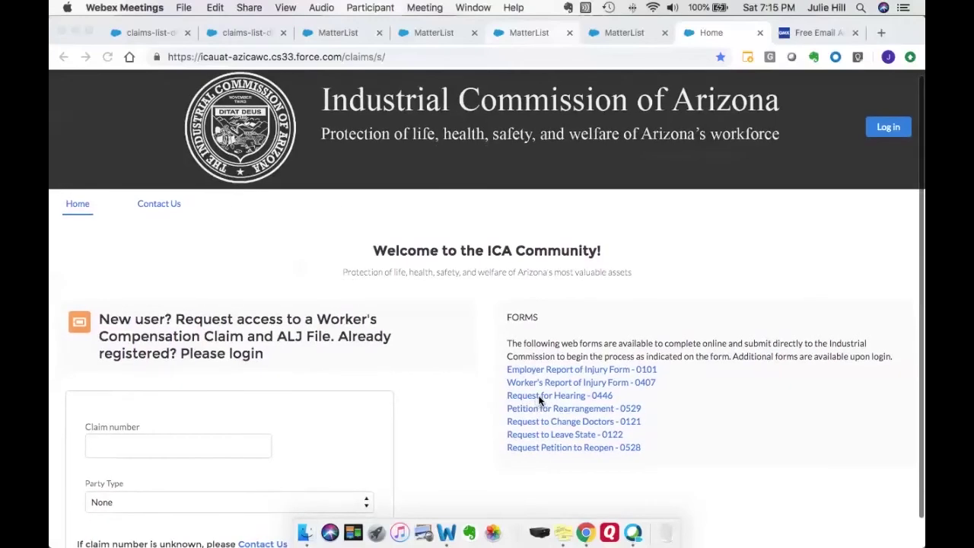
{"action": "left_click", "coordinate": [538, 396]}
{"action": "left_click", "coordinate": [540, 396]}
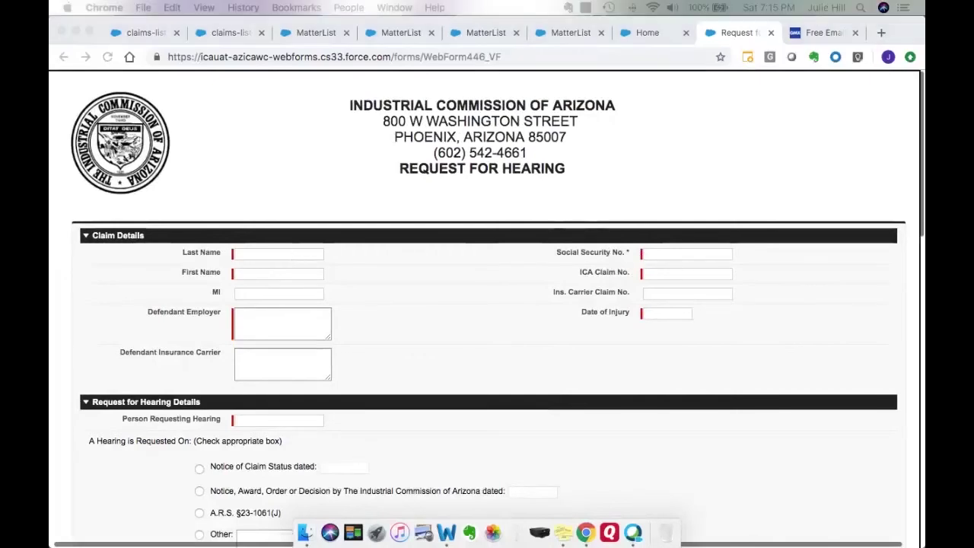
Enter the claimant's last and first names, employer METASOFT, and NA for the SSN.
{"action": "left_click", "coordinate": [329, 254]}
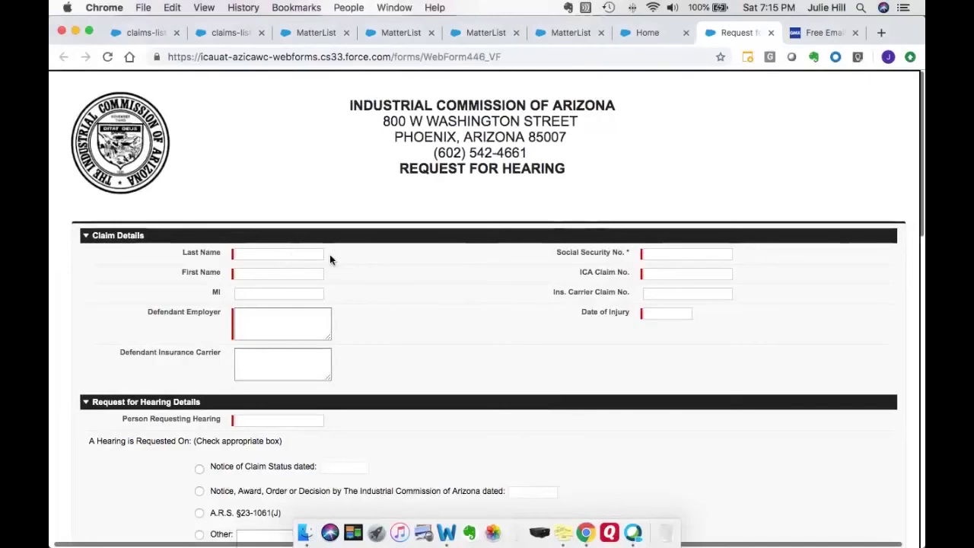
{"action": "left_click", "coordinate": [321, 255]}
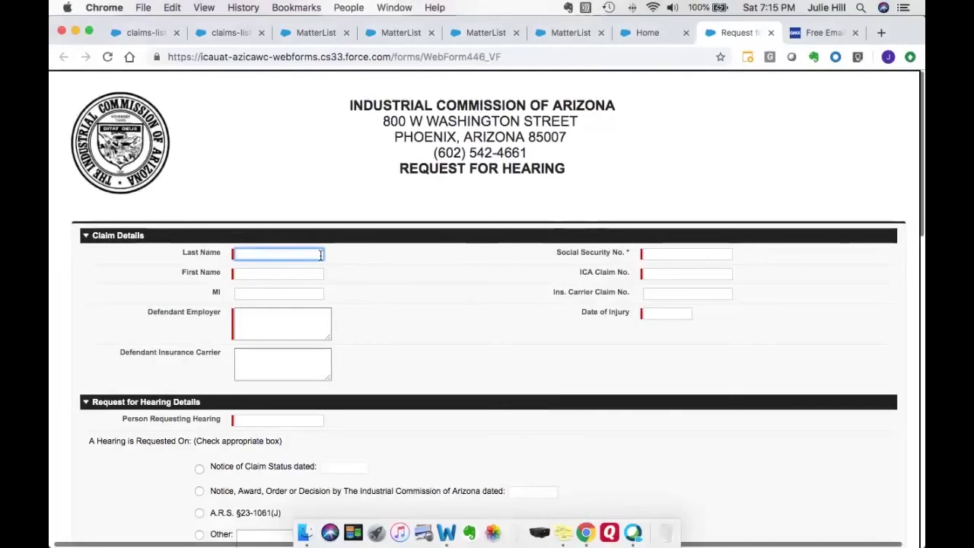
{"action": "key", "text": "Tab"}
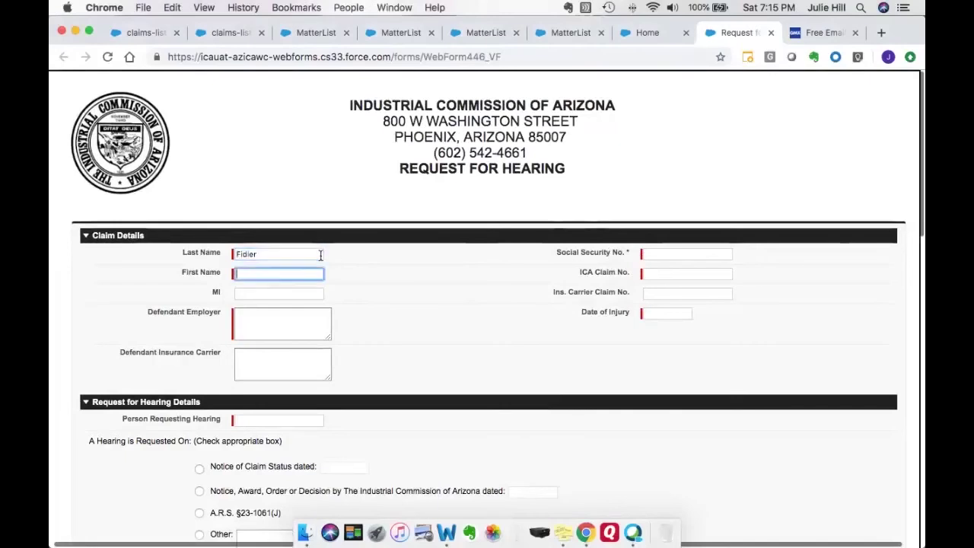
{"action": "key", "text": "Tab"}
{"action": "key", "text": "Tab"}
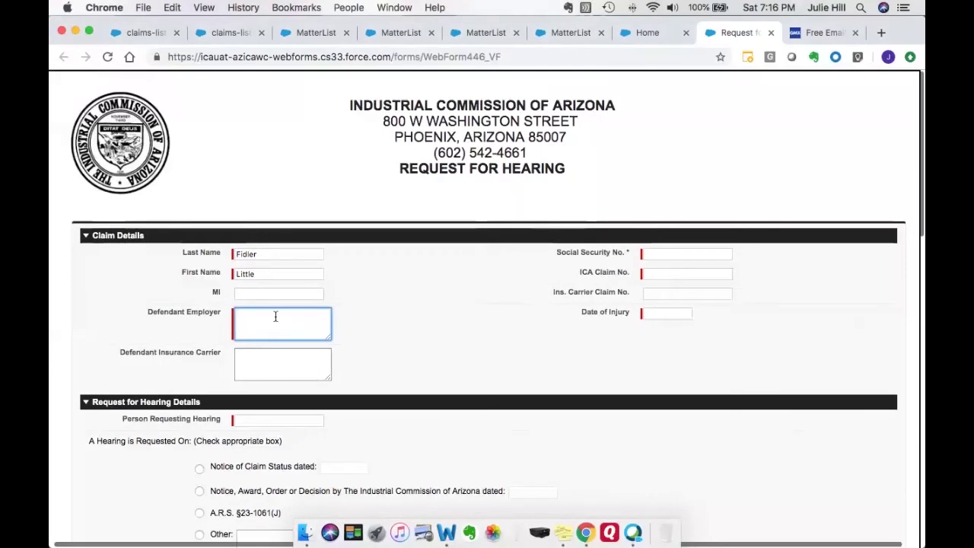
{"action": "type", "text": "METASOFT"}
{"action": "key", "text": "Tab"}
{"action": "key", "text": "Tab"}
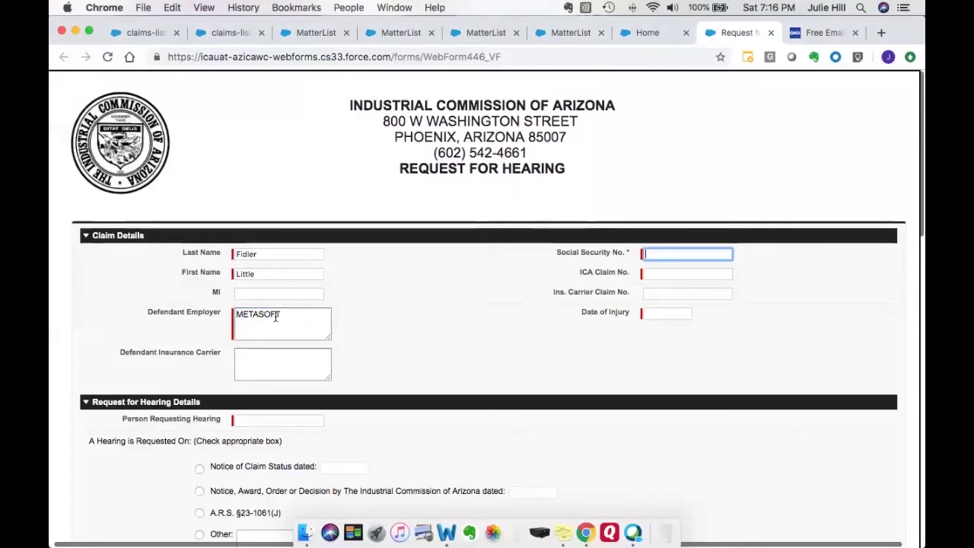
{"action": "type", "text": "NA"}
Enter the ICA claim number, injury date 1/25/2019, and the requester's name.
{"action": "key", "text": "Tab"}
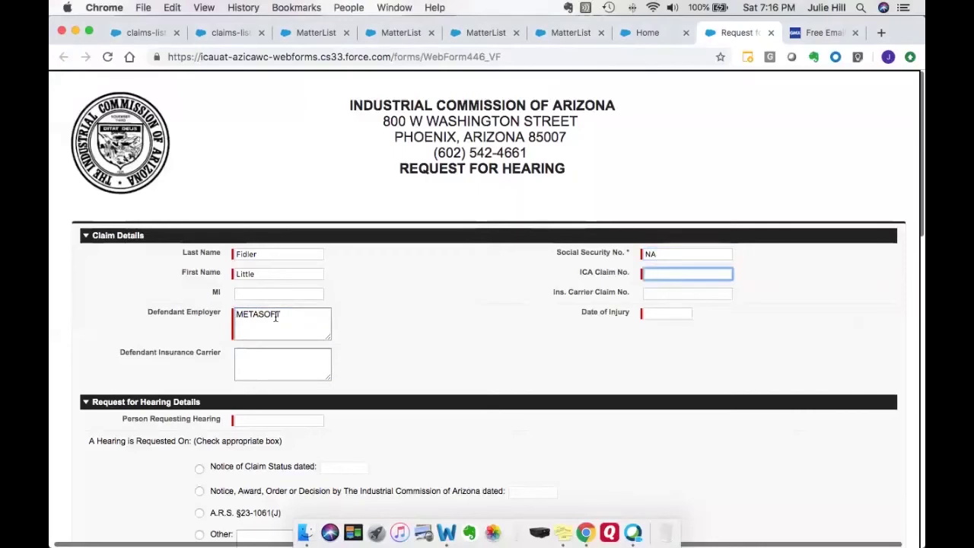
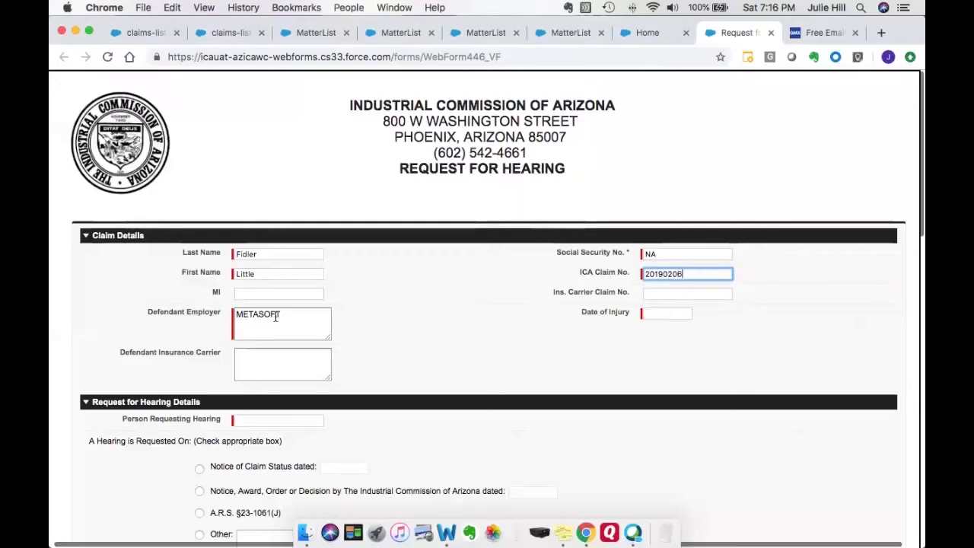
{"action": "key", "text": "Tab"}
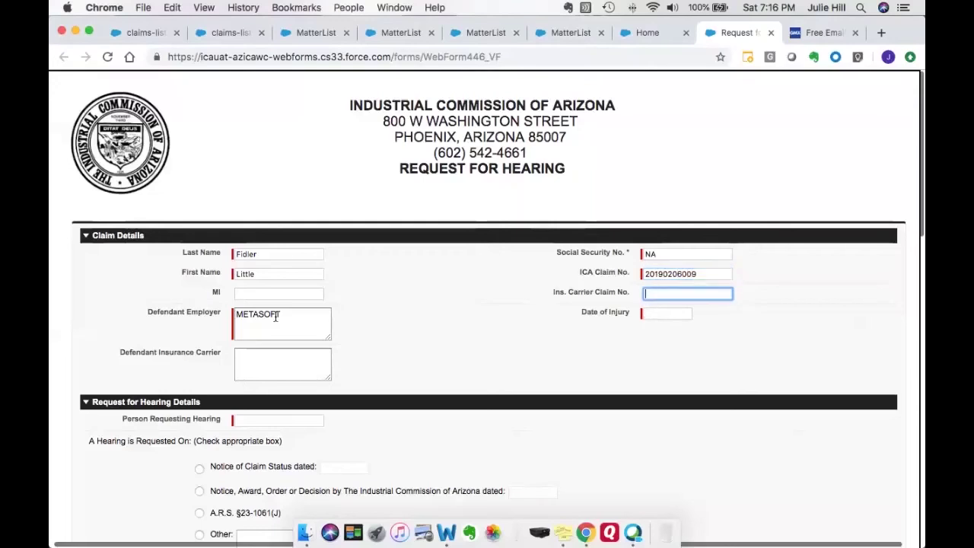
{"action": "key", "text": "Tab"}
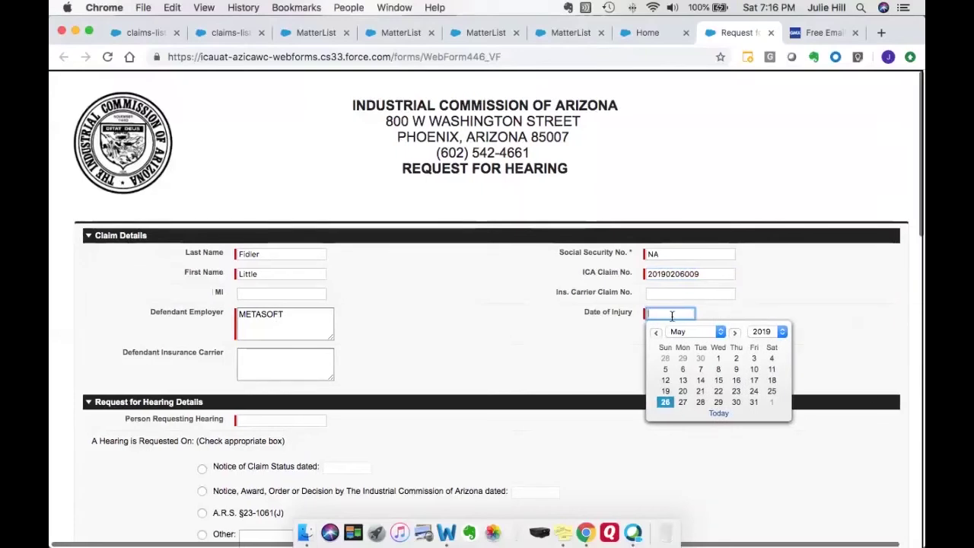
{"action": "type", "text": "1/25/2019"}
{"action": "key", "text": "Tab"}
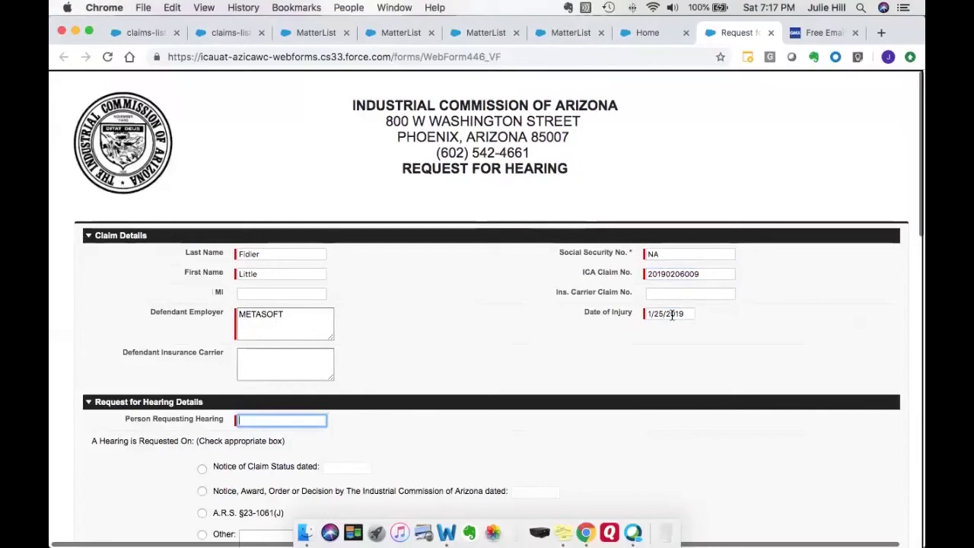
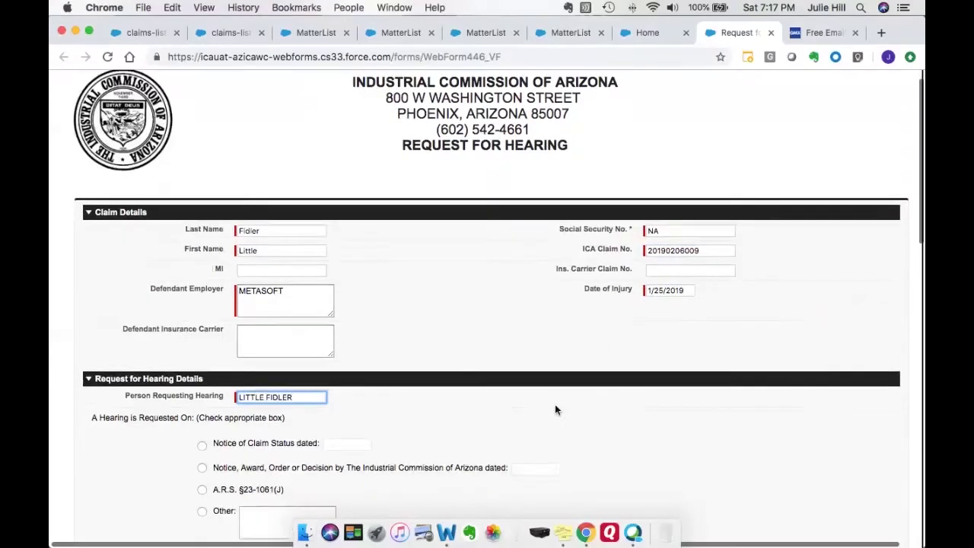
Base the hearing on a Notice of Claim Status dated 3/1/2019.
{"action": "scroll", "coordinate": [555, 404], "scroll_direction": "down", "scroll_amount": 5}
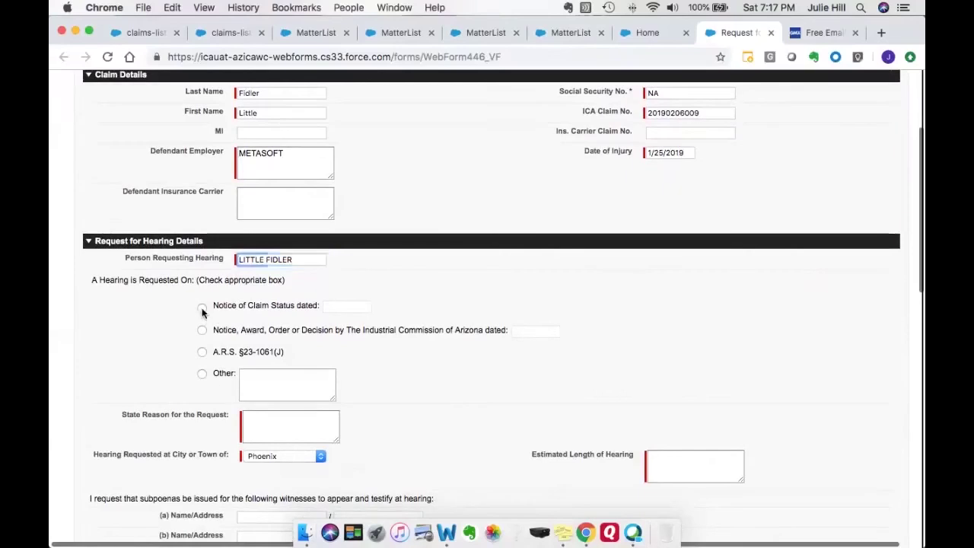
{"action": "left_click", "coordinate": [202, 309]}
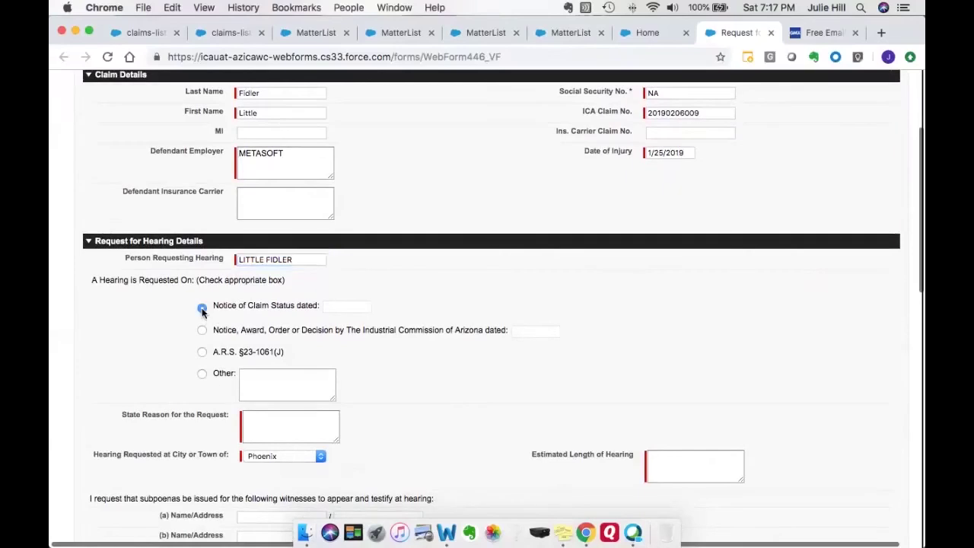
{"action": "left_click", "coordinate": [346, 306]}
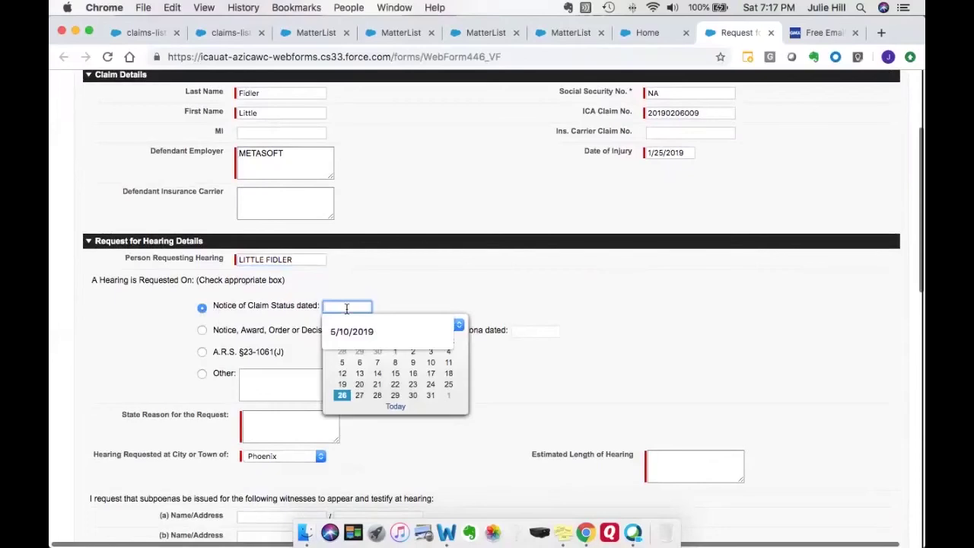
{"action": "type", "text": "3/1/2019"}
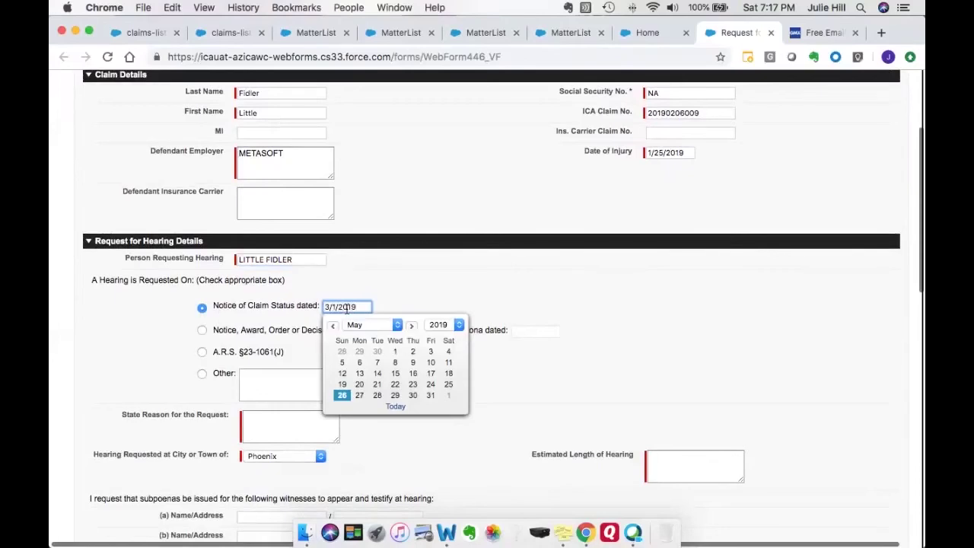
{"action": "scroll", "coordinate": [346, 307], "scroll_direction": "down", "scroll_amount": 5}
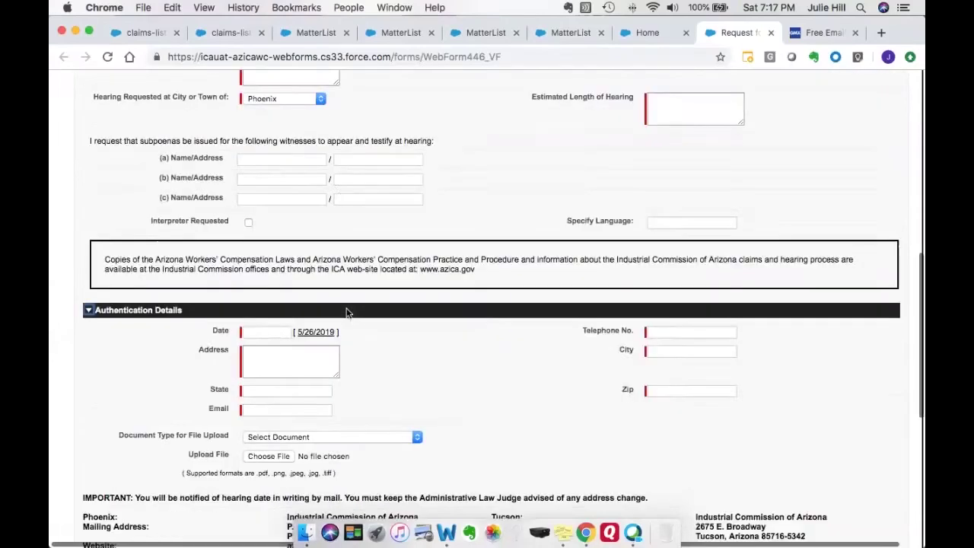
{"action": "scroll", "coordinate": [341, 205], "scroll_direction": "up", "scroll_amount": 2}
{"action": "scroll", "coordinate": [341, 203], "scroll_direction": "up", "scroll_amount": 2}
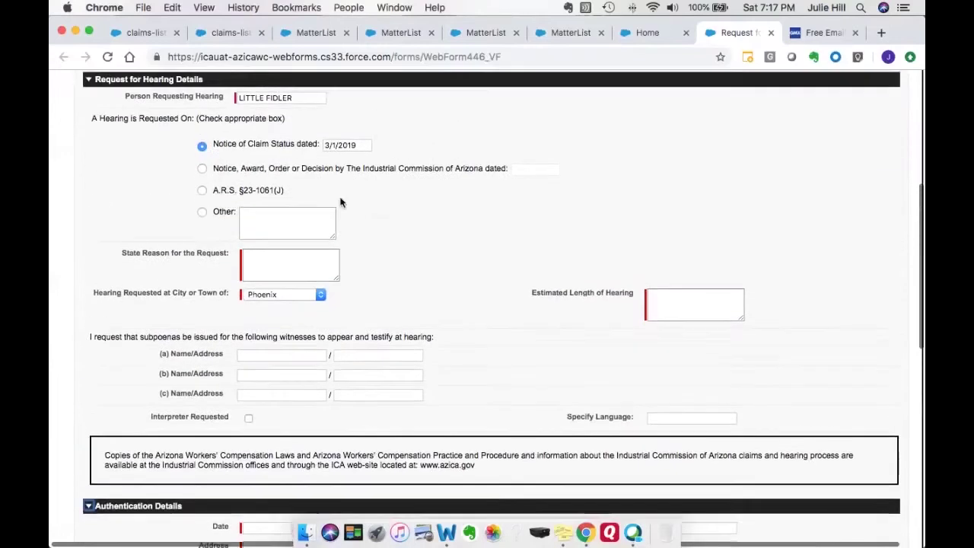
Give the reason IMPROPER CLOSE, keep Phoenix as hearing city, and set estimated length 1.
{"action": "left_click", "coordinate": [295, 271]}
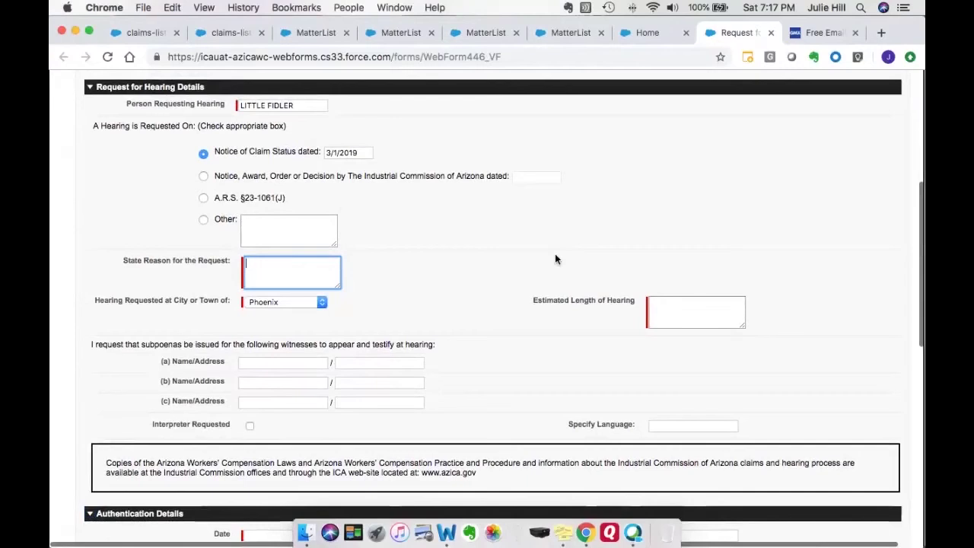
{"action": "type", "text": "IMPROPER"}
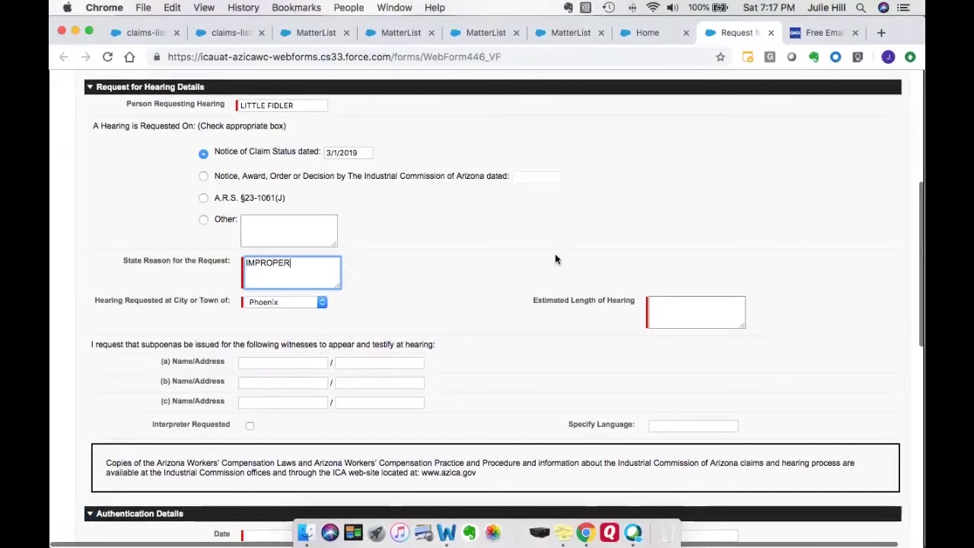
{"action": "type", "text": " CLOSE"}
{"action": "left_click", "coordinate": [320, 303]}
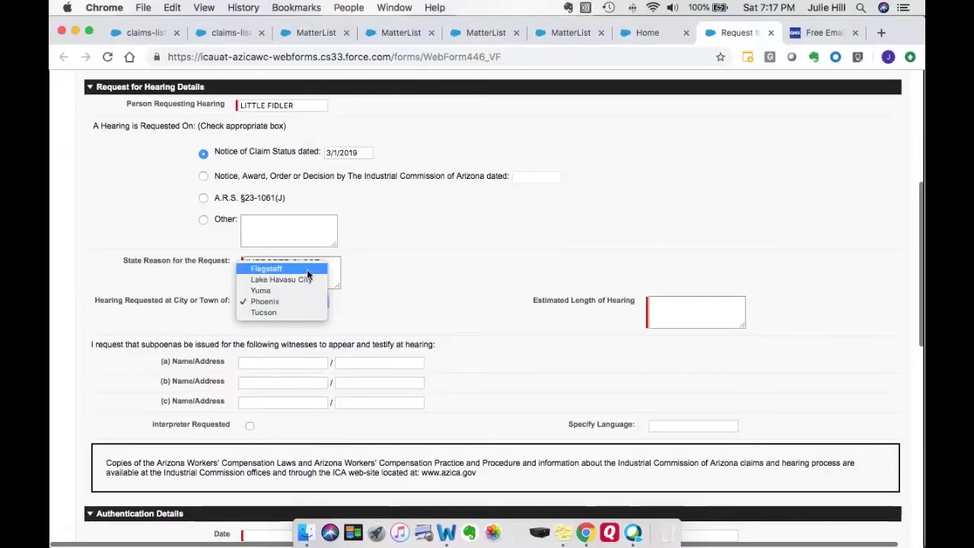
{"action": "left_click", "coordinate": [298, 306]}
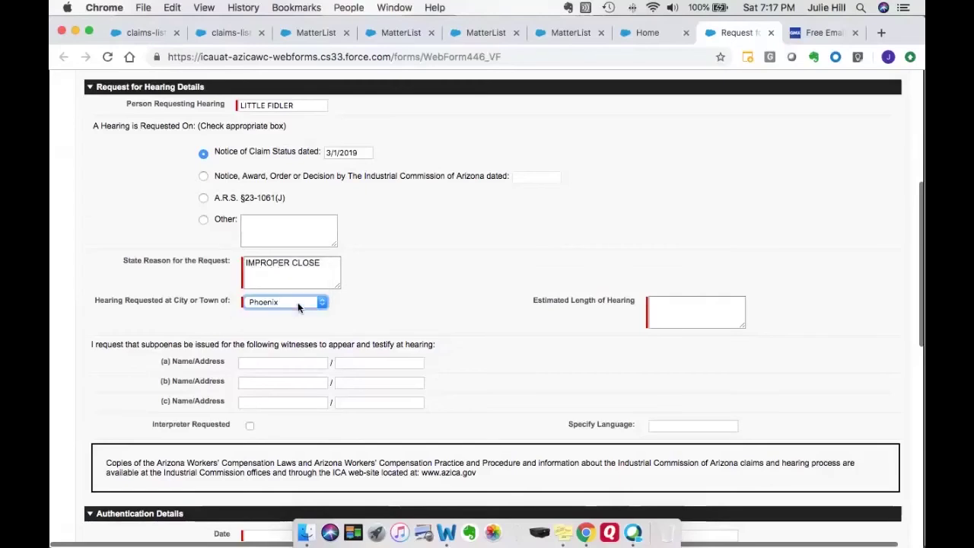
{"action": "left_click", "coordinate": [652, 308]}
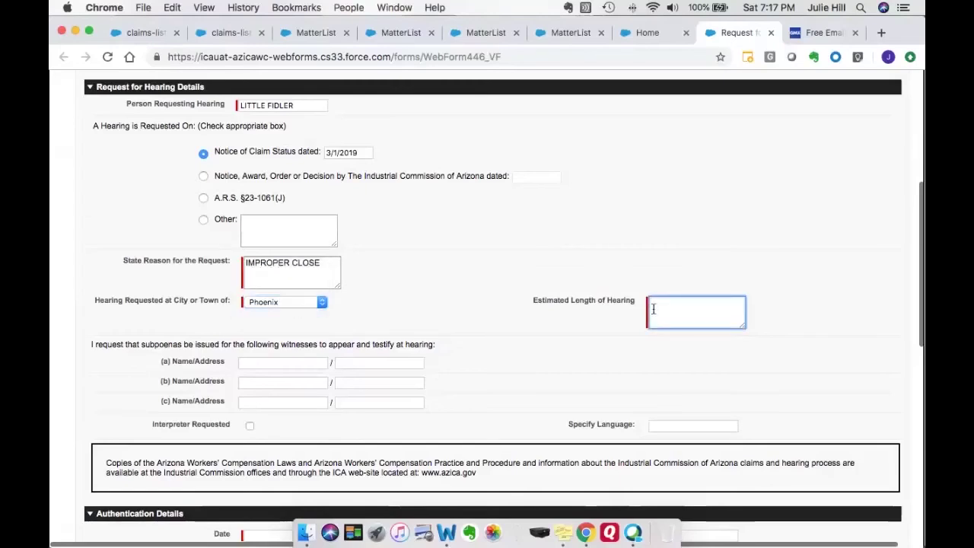
{"action": "type", "text": "1"}
{"action": "scroll", "coordinate": [504, 307], "scroll_direction": "down", "scroll_amount": 2}
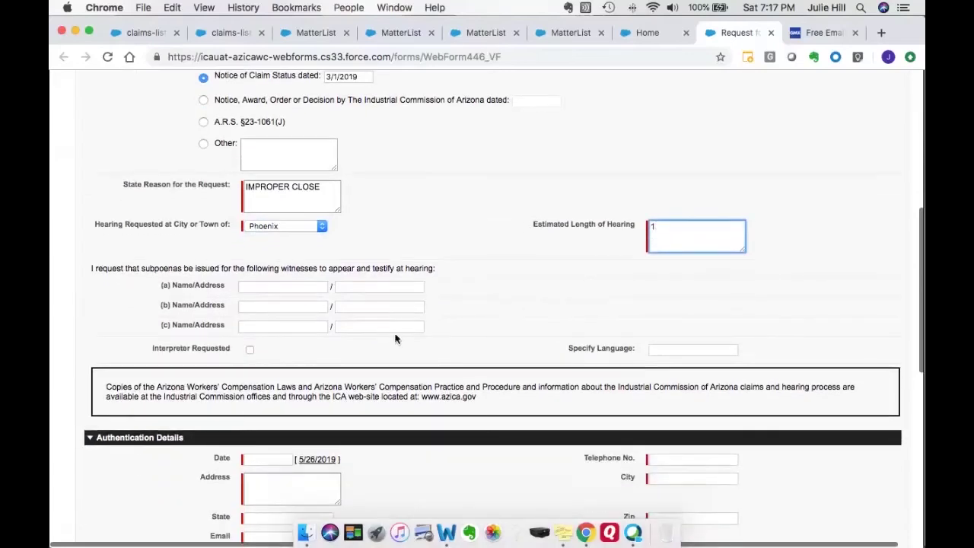
Set the authentication date and autofill the address details from the saved address.
{"action": "scroll", "coordinate": [461, 332], "scroll_direction": "down", "scroll_amount": 1}
{"action": "scroll", "coordinate": [470, 333], "scroll_direction": "down", "scroll_amount": 1}
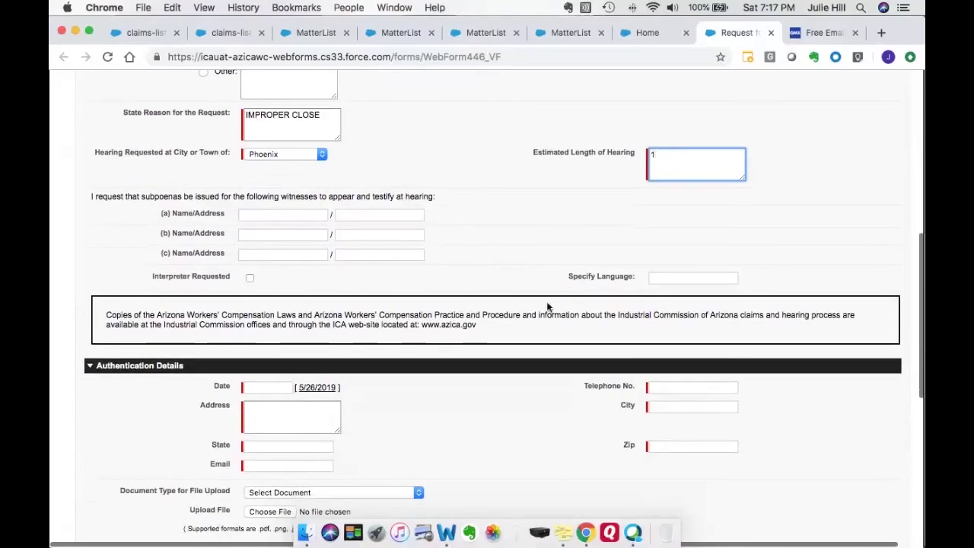
{"action": "scroll", "coordinate": [536, 305], "scroll_direction": "down", "scroll_amount": 2}
{"action": "scroll", "coordinate": [533, 304], "scroll_direction": "down", "scroll_amount": 1}
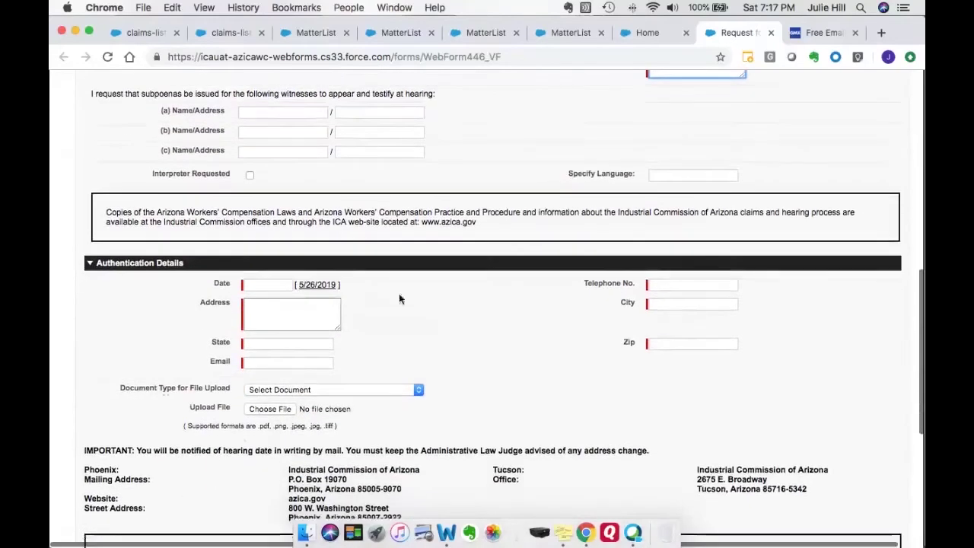
{"action": "left_click", "coordinate": [315, 286]}
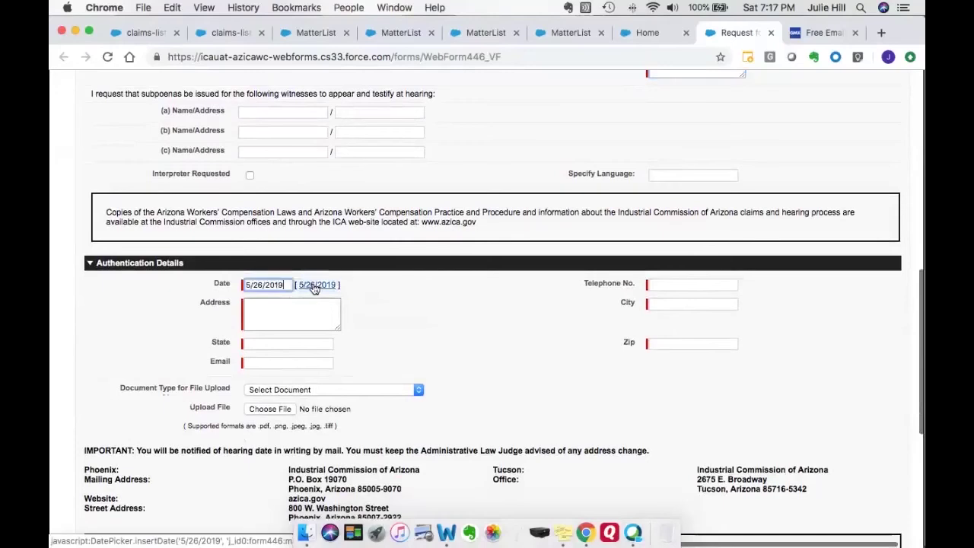
{"action": "left_click", "coordinate": [266, 312]}
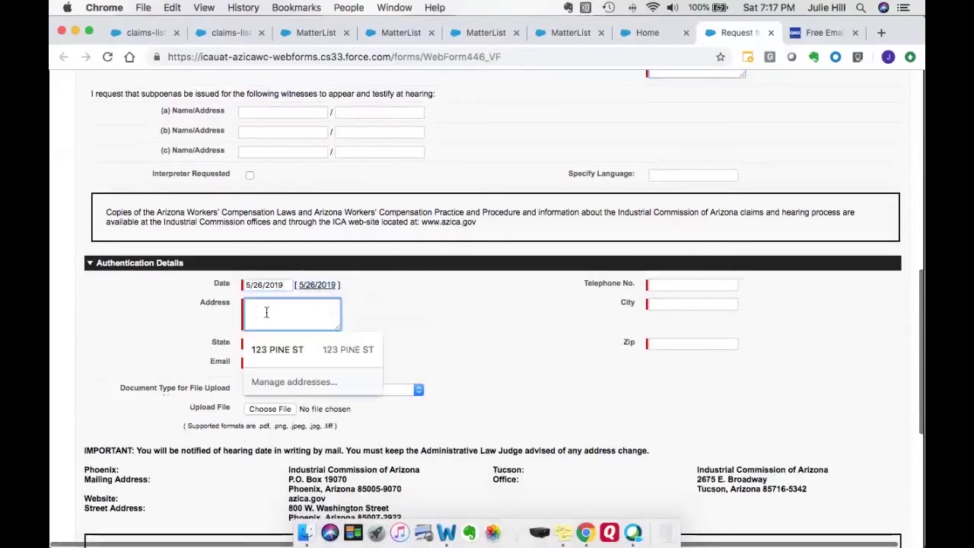
{"action": "left_click", "coordinate": [277, 349]}
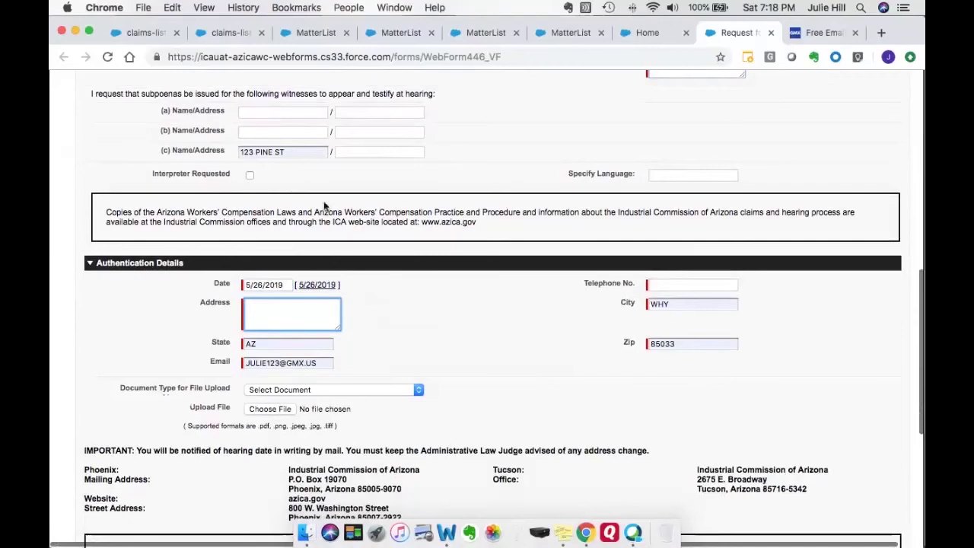
Delete the leftover witness address, State and email values.
{"action": "left_click_drag", "start_coordinate": [309, 154], "coordinate": [228, 151]}
{"action": "key", "text": "BackSpace"}
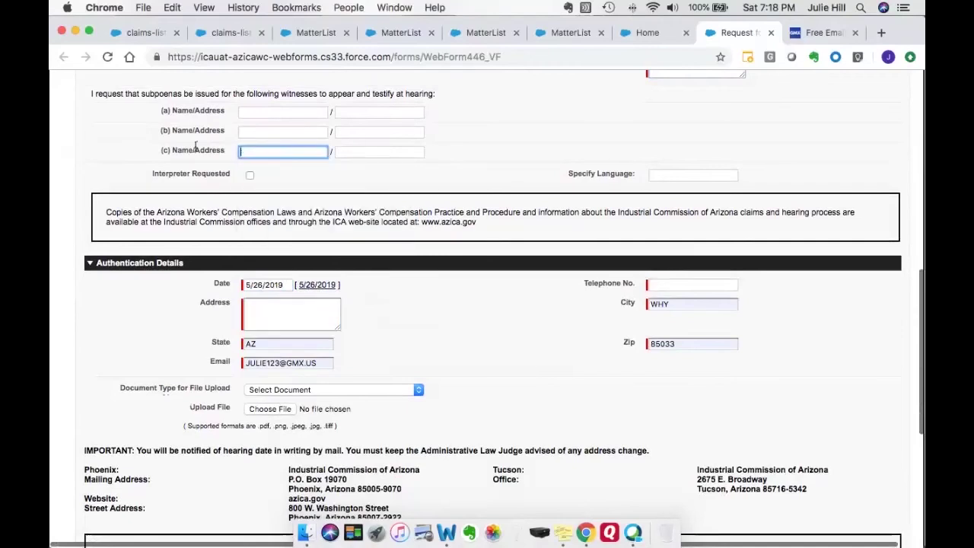
{"action": "left_click", "coordinate": [285, 343]}
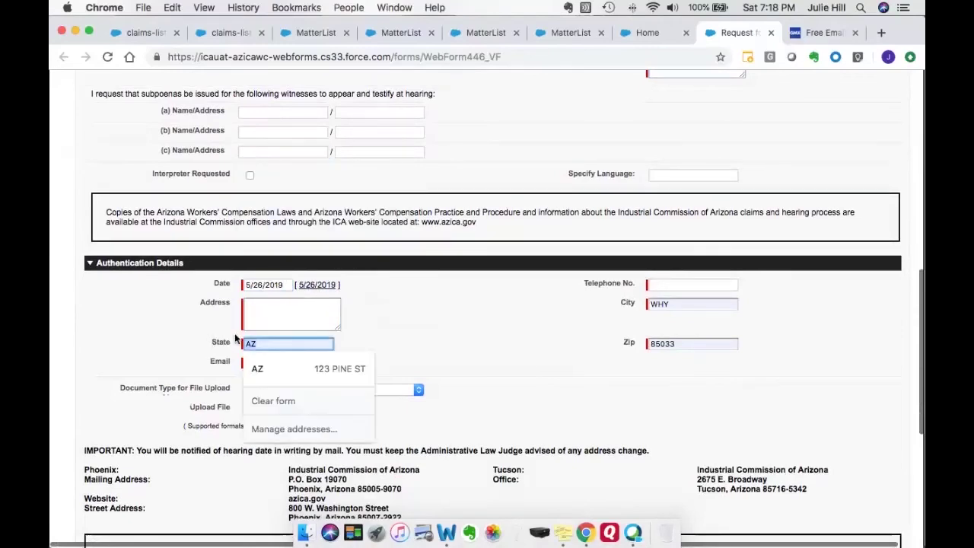
{"action": "key", "text": "BackSpace"}
{"action": "left_click_drag", "start_coordinate": [327, 362], "coordinate": [186, 356]}
{"action": "key", "text": "BackSpace"}
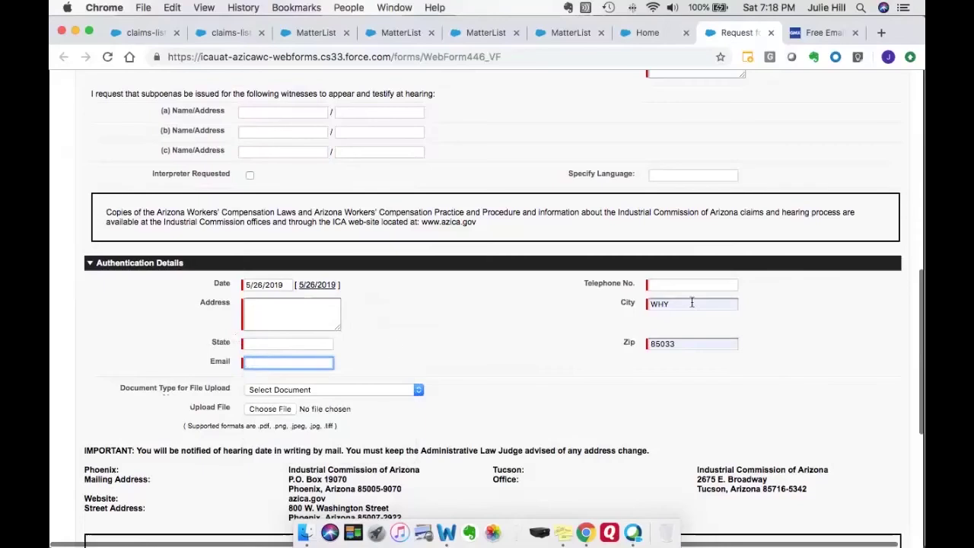
Delete the old city, zip code and prefilled date values.
{"action": "left_click_drag", "start_coordinate": [692, 302], "coordinate": [647, 303]}
{"action": "key", "text": "BackSpace"}
{"action": "left_click_drag", "start_coordinate": [692, 343], "coordinate": [602, 341]}
{"action": "key", "text": "BackSpace"}
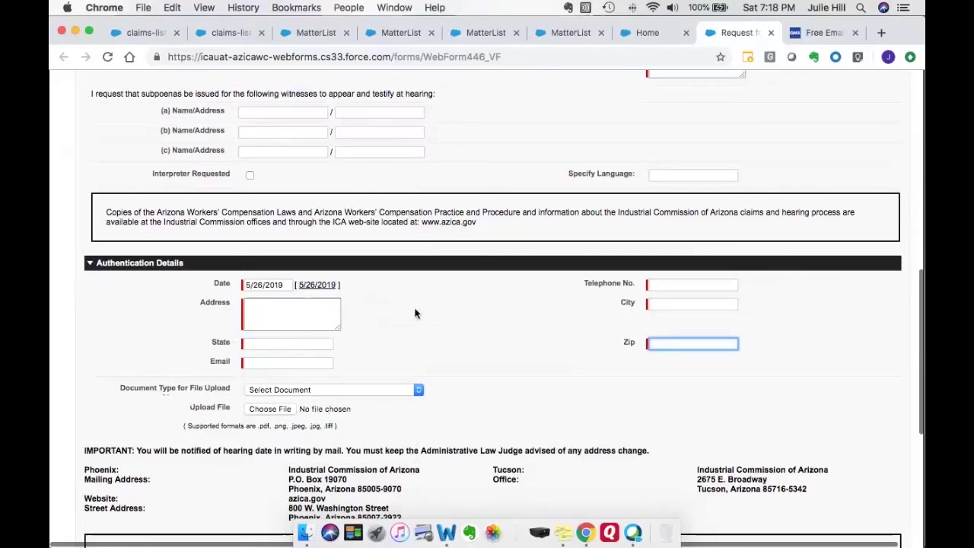
{"action": "left_click", "coordinate": [415, 313]}
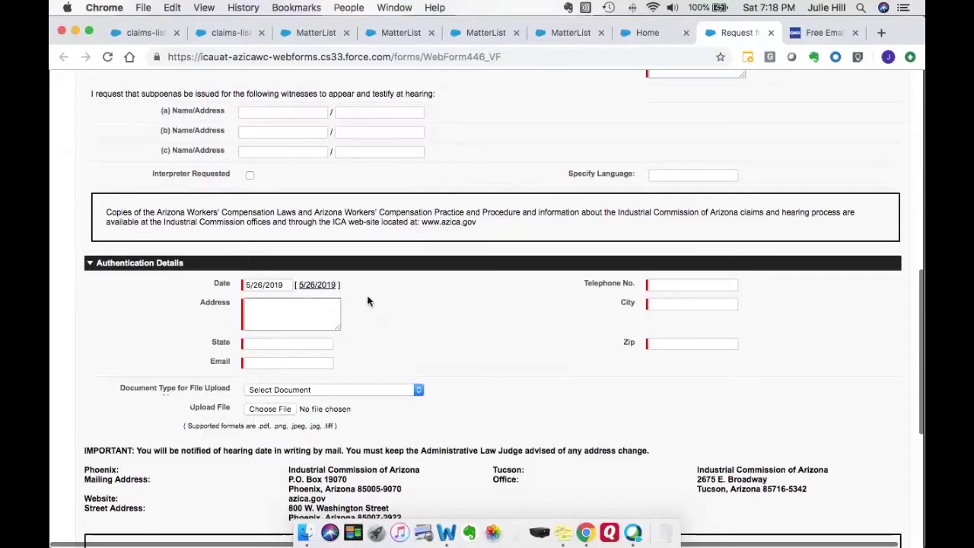
{"action": "left_click_drag", "start_coordinate": [286, 284], "coordinate": [234, 283]}
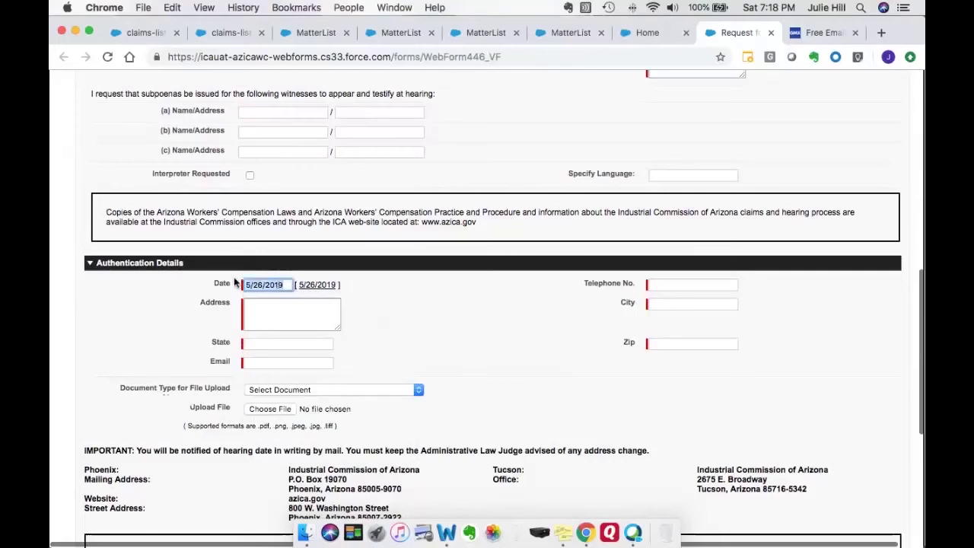
{"action": "key", "text": "BackSpace"}
Set the date to 5/26/2019 and enter the filer's street address and city.
{"action": "left_click", "coordinate": [348, 180]}
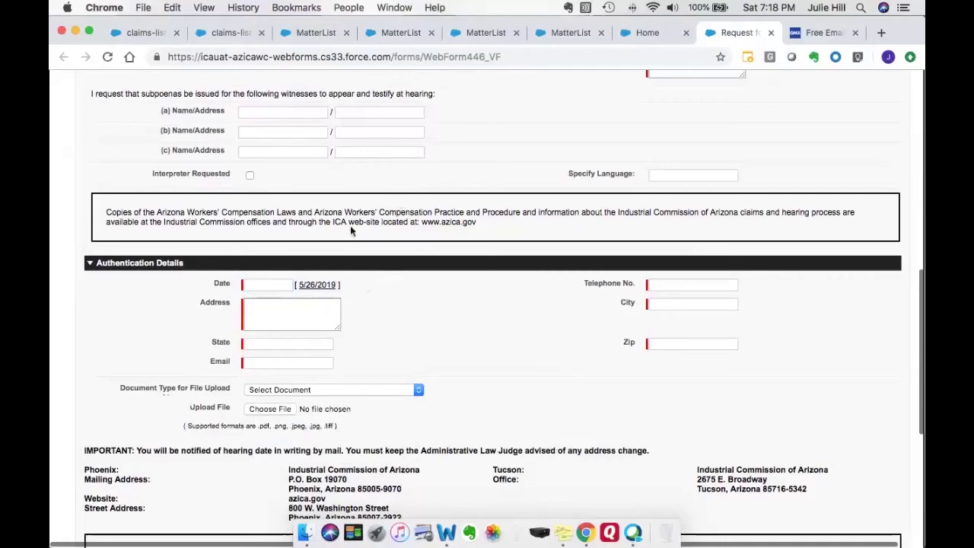
{"action": "left_click", "coordinate": [314, 286]}
{"action": "left_click", "coordinate": [290, 309]}
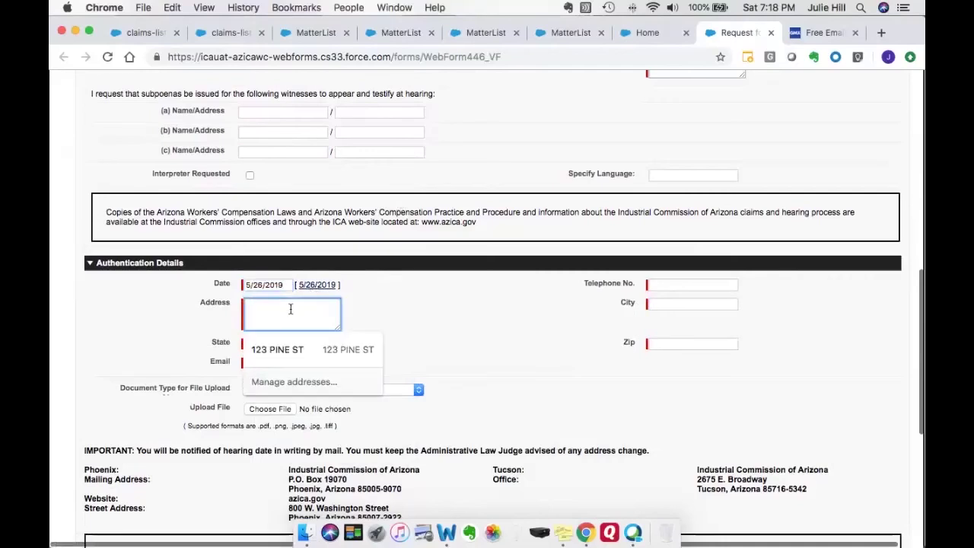
{"action": "scroll", "coordinate": [289, 313], "scroll_direction": "right", "scroll_amount": 2}
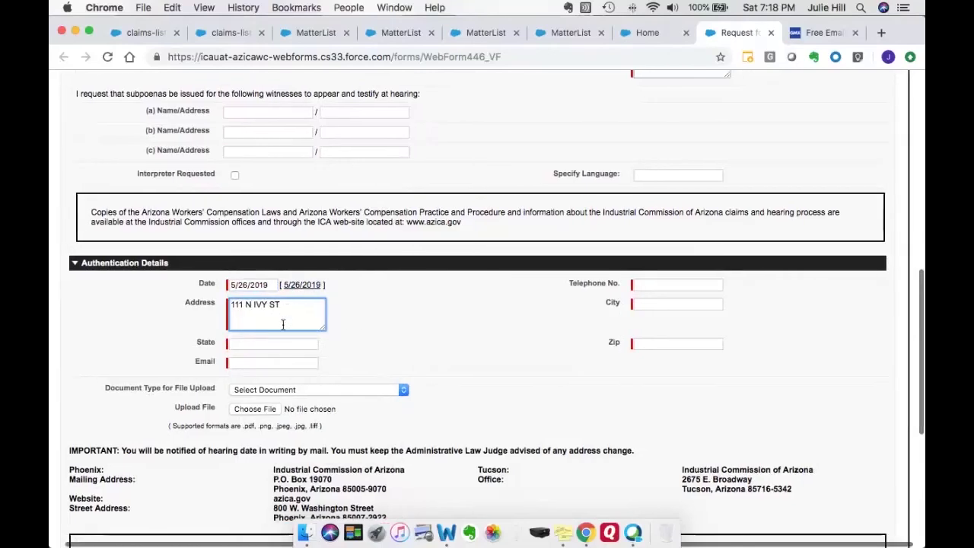
{"action": "key", "text": "Tab"}
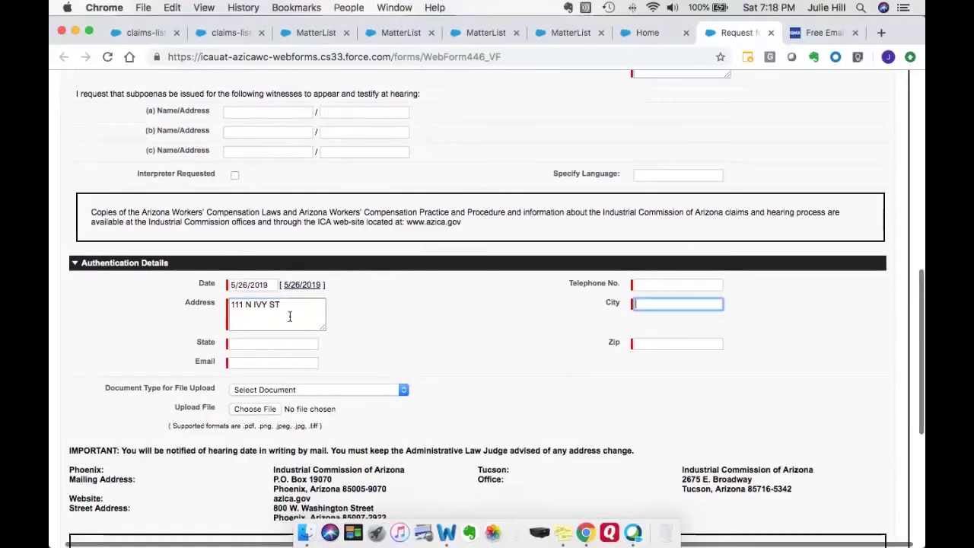
{"action": "type", "text": "TEMPE"}
Enter the filer's telephone number, state and zip code.
{"action": "left_click", "coordinate": [661, 284]}
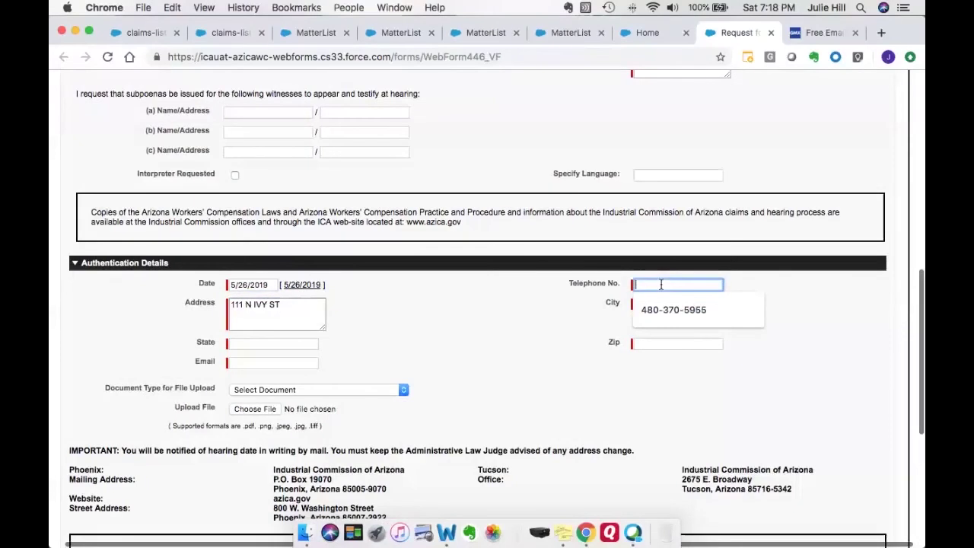
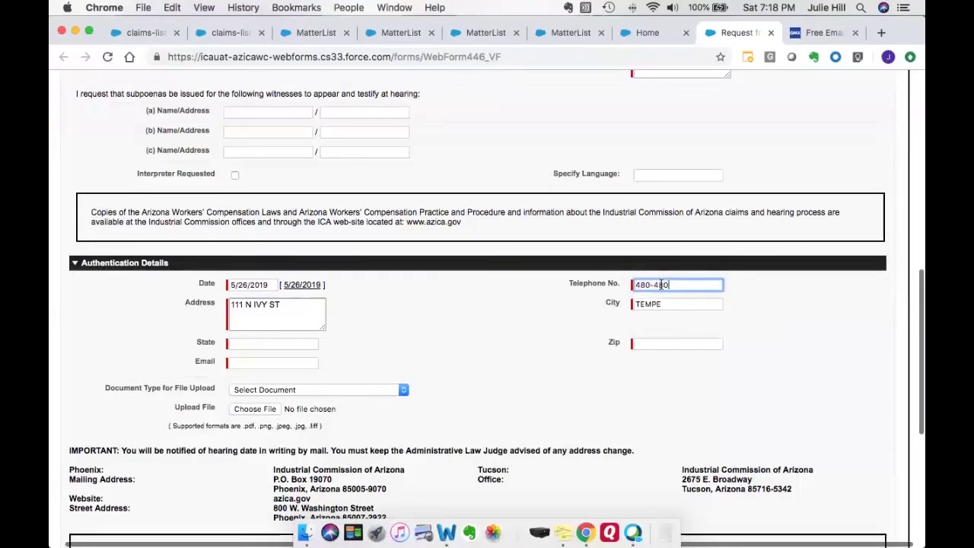
{"action": "key", "text": "Tab"}
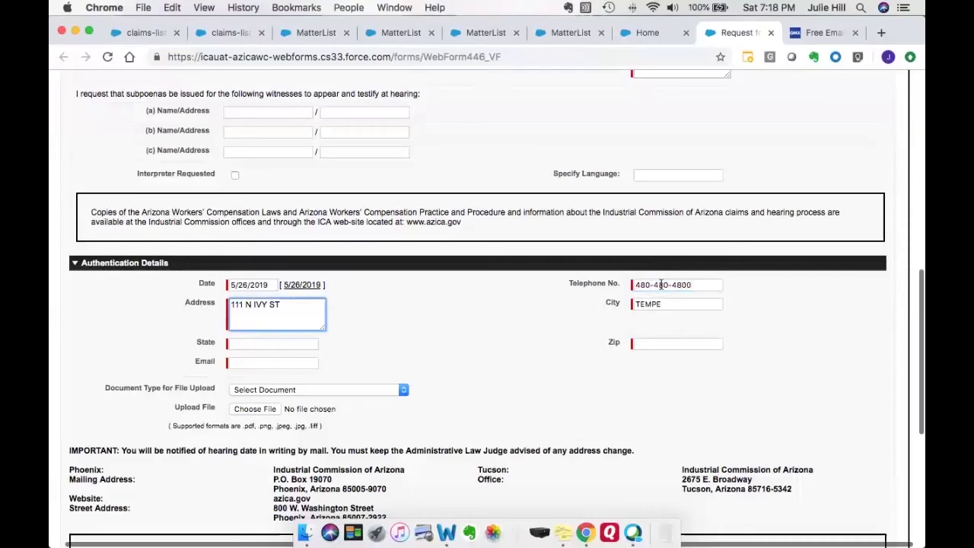
{"action": "key", "text": "Tab"}
{"action": "key", "text": "Tab"}
{"action": "type", "text": "AZ"}
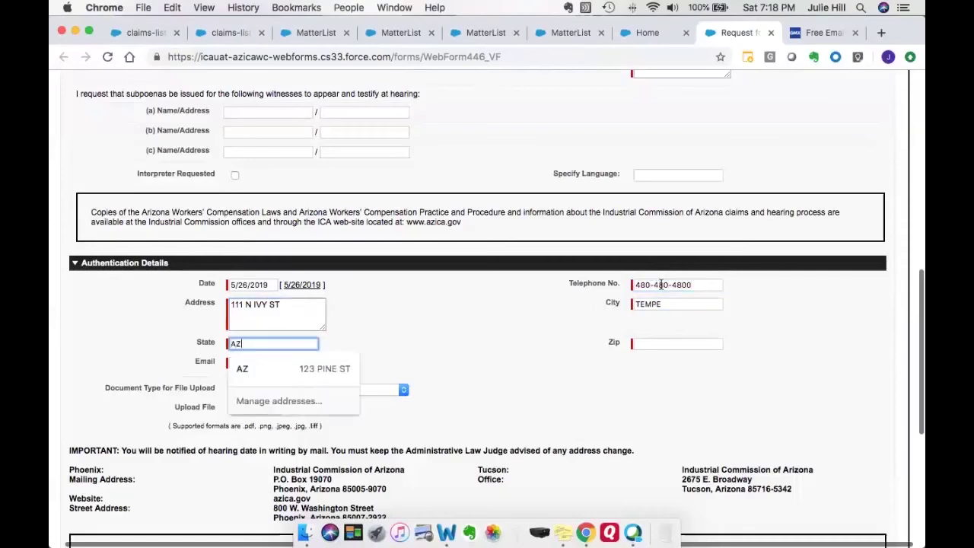
{"action": "key", "text": "Tab"}
{"action": "type", "text": "85"}
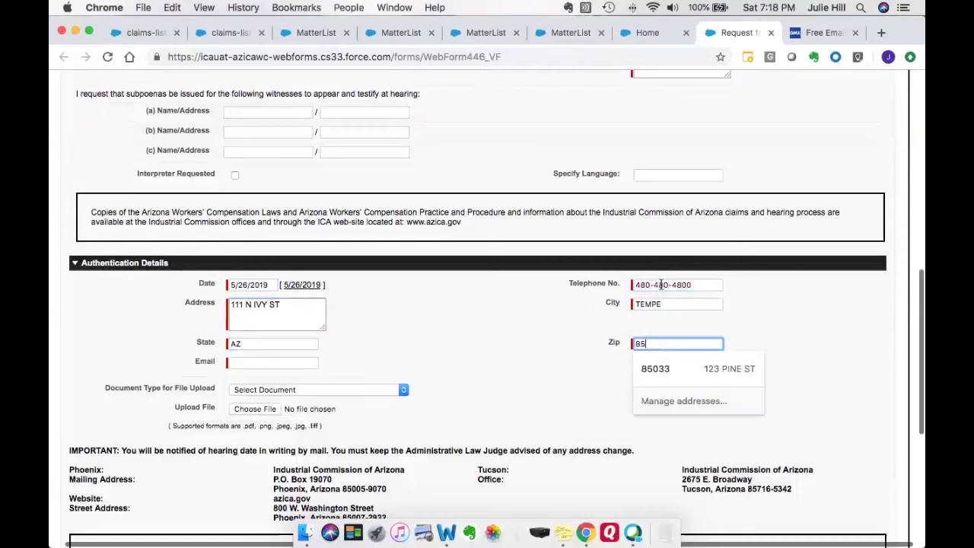
{"action": "type", "text": "007"}
Fill the email from the saved suggestion and clear the autofilled witness address again.
{"action": "key", "text": "Tab"}
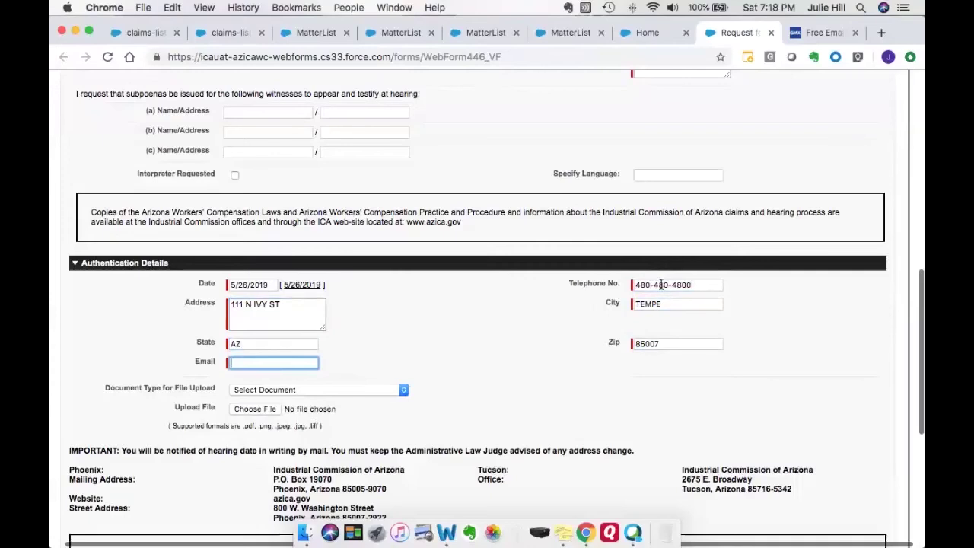
{"action": "type", "text": "J"}
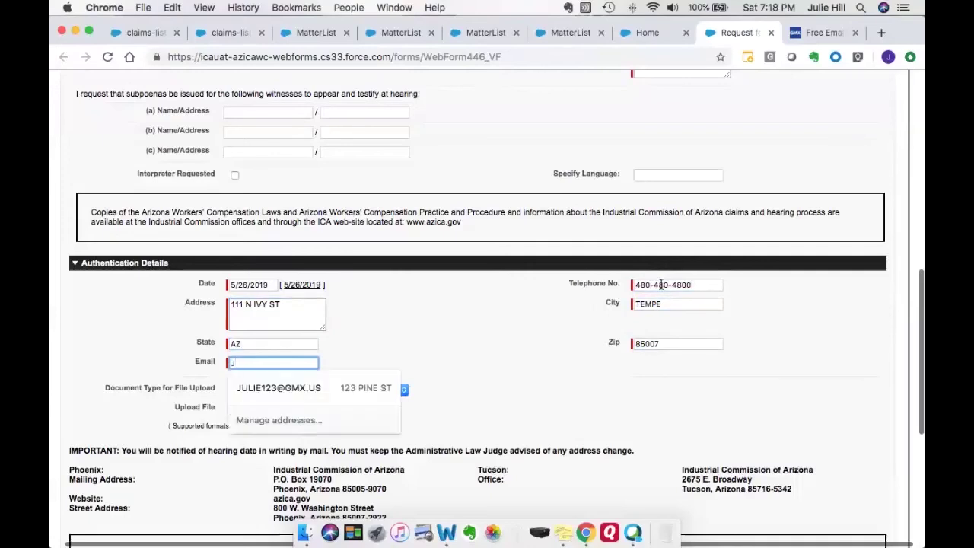
{"action": "key", "text": "Down"}
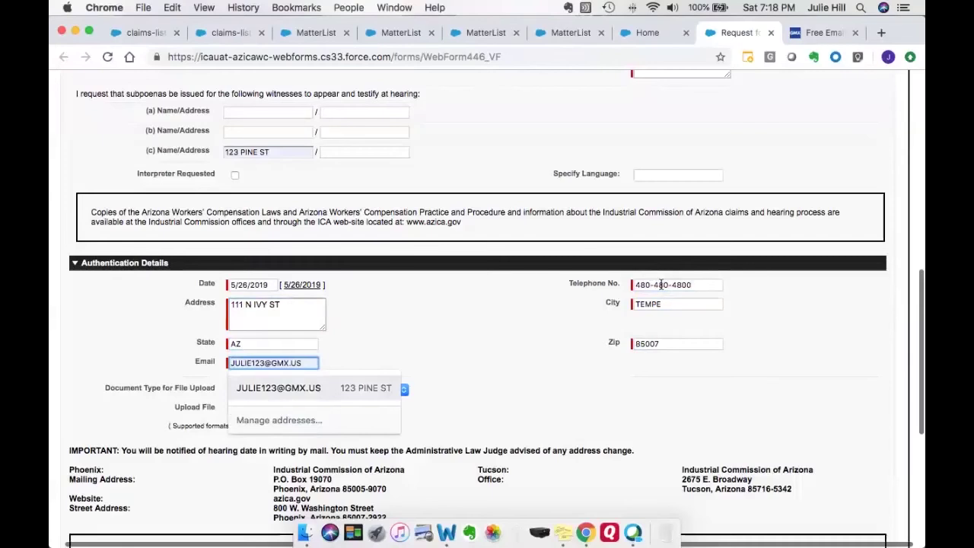
{"action": "key", "text": "Return"}
{"action": "scroll", "coordinate": [419, 213], "scroll_direction": "down", "scroll_amount": 1}
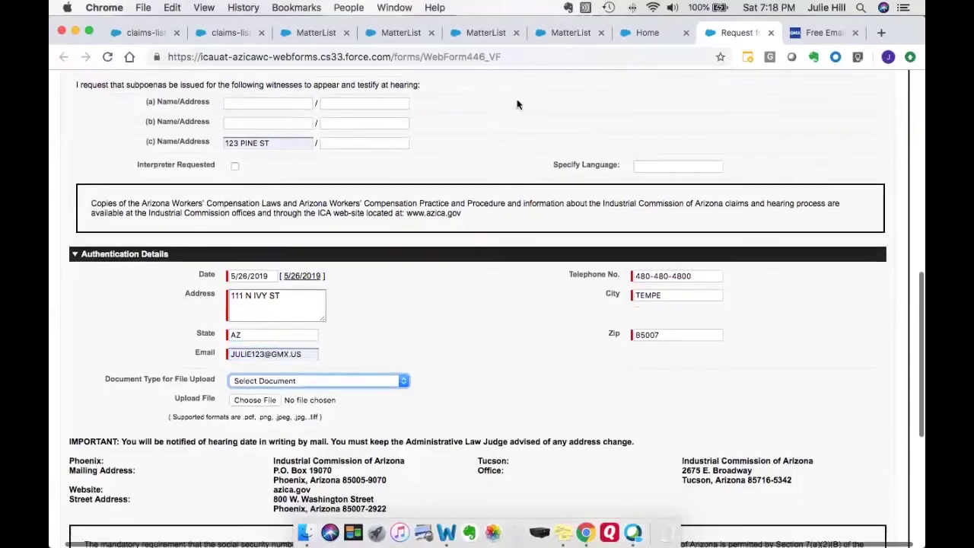
{"action": "key", "text": "BackSpace"}
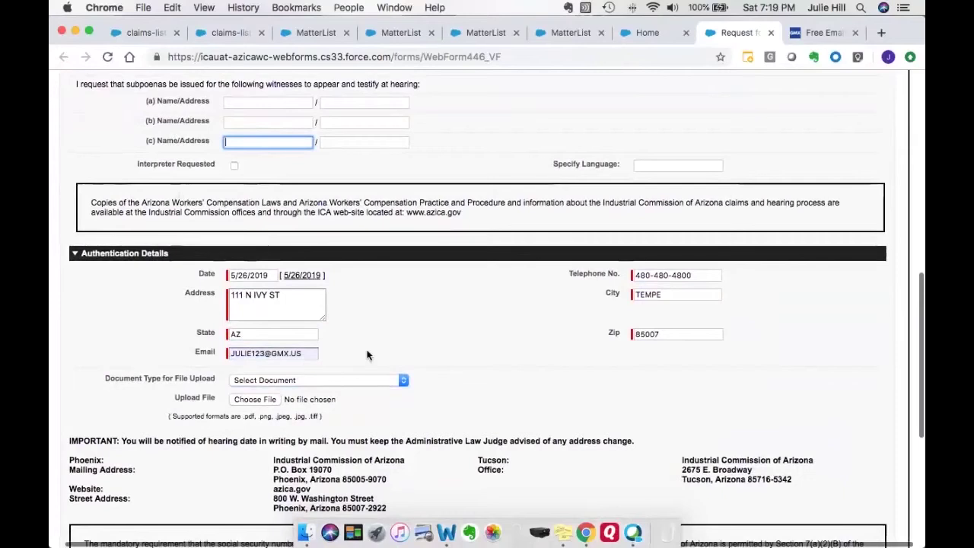
{"action": "scroll", "coordinate": [368, 354], "scroll_direction": "down", "scroll_amount": 3}
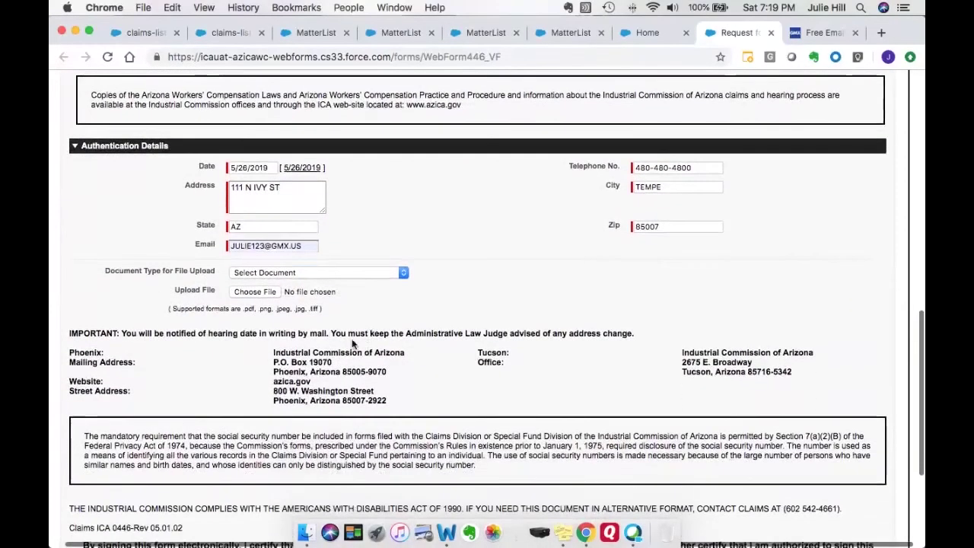
Set the upload Document Type to Correspondence.
{"action": "left_click", "coordinate": [395, 273]}
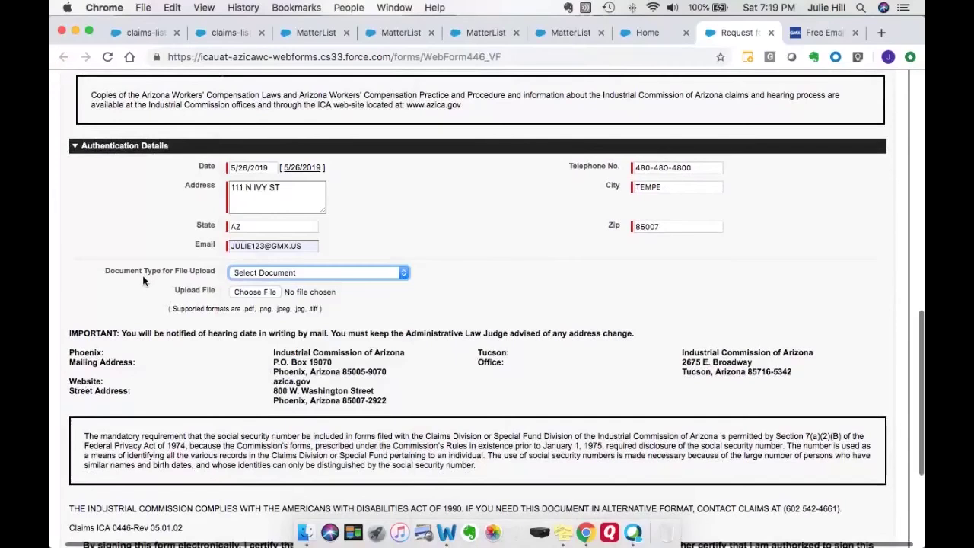
{"action": "left_click", "coordinate": [404, 273]}
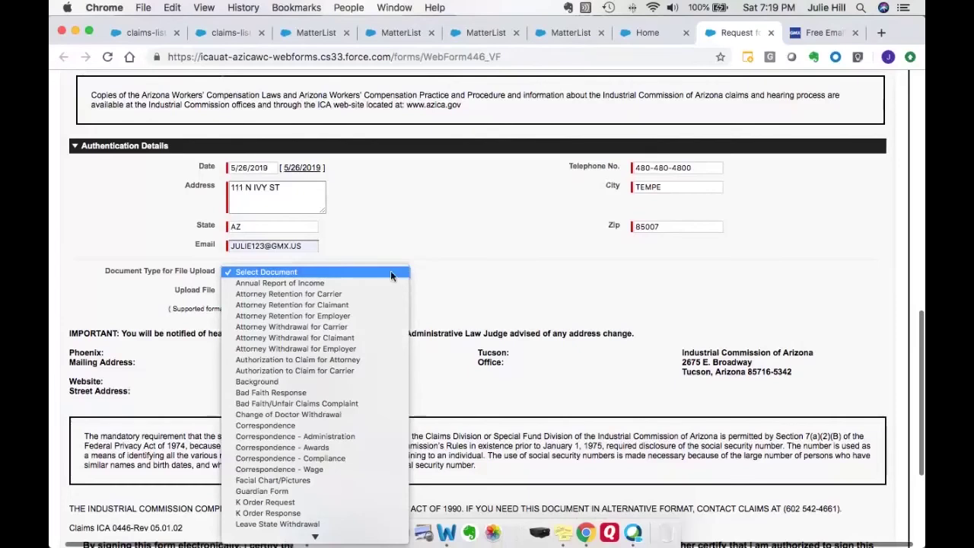
{"action": "left_click", "coordinate": [333, 429]}
Attach RH Letter.pdf from the Desktop as the upload file.
{"action": "left_click", "coordinate": [255, 294]}
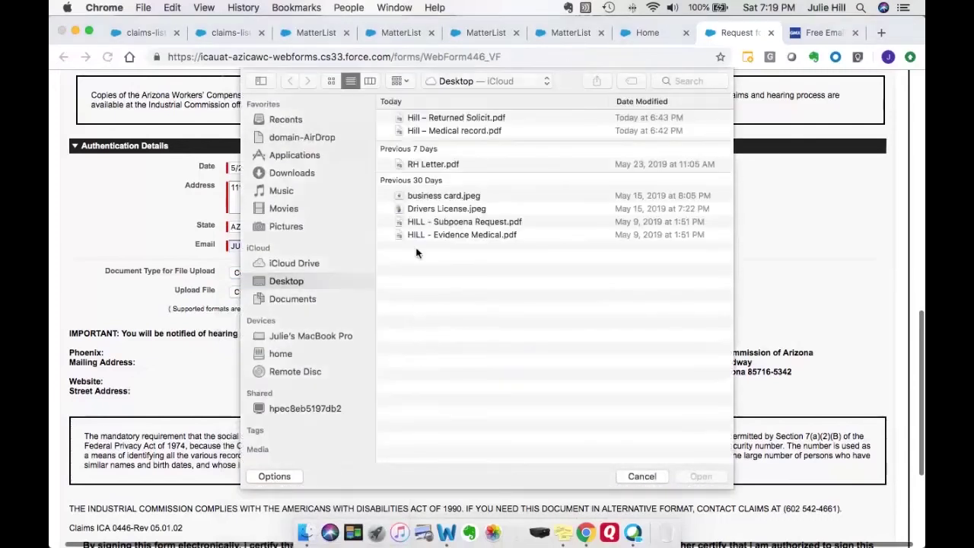
{"action": "left_click", "coordinate": [431, 163]}
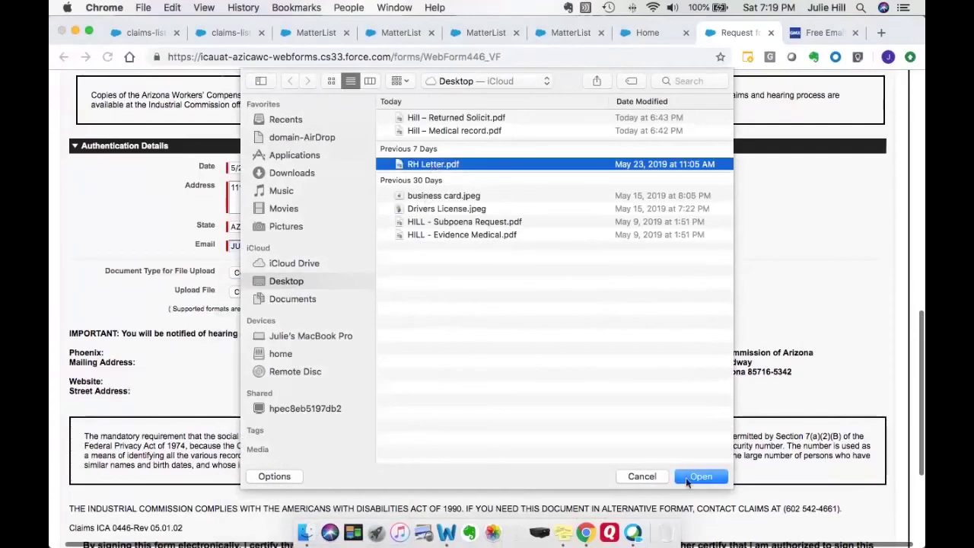
{"action": "left_click", "coordinate": [706, 474]}
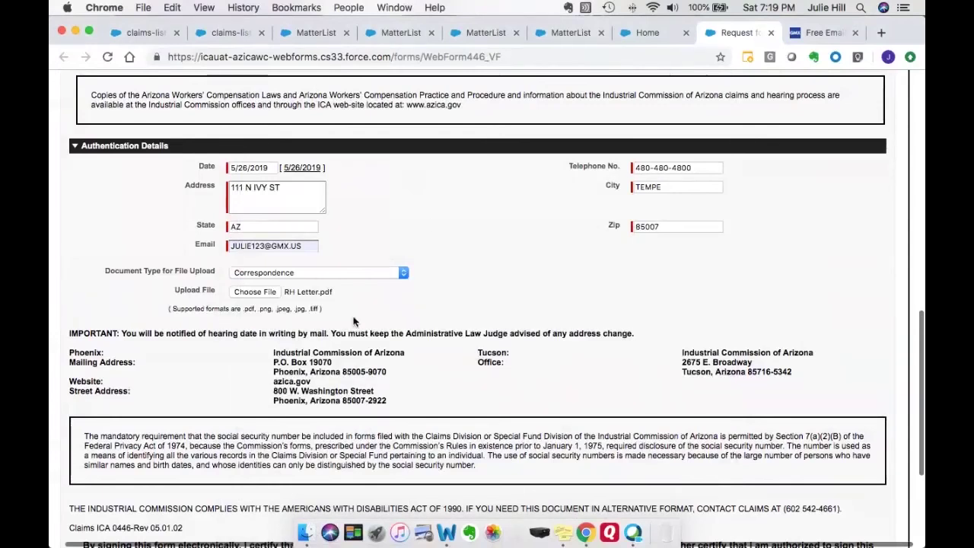
Check the electronic-signature certification and complete the reCAPTCHA check.
{"action": "scroll", "coordinate": [476, 327], "scroll_direction": "down", "scroll_amount": 5}
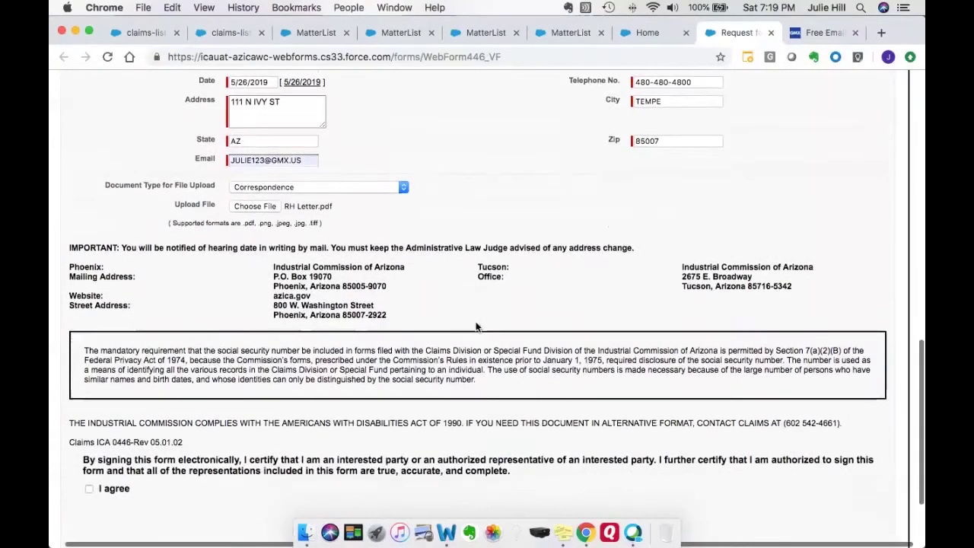
{"action": "left_click", "coordinate": [88, 402]}
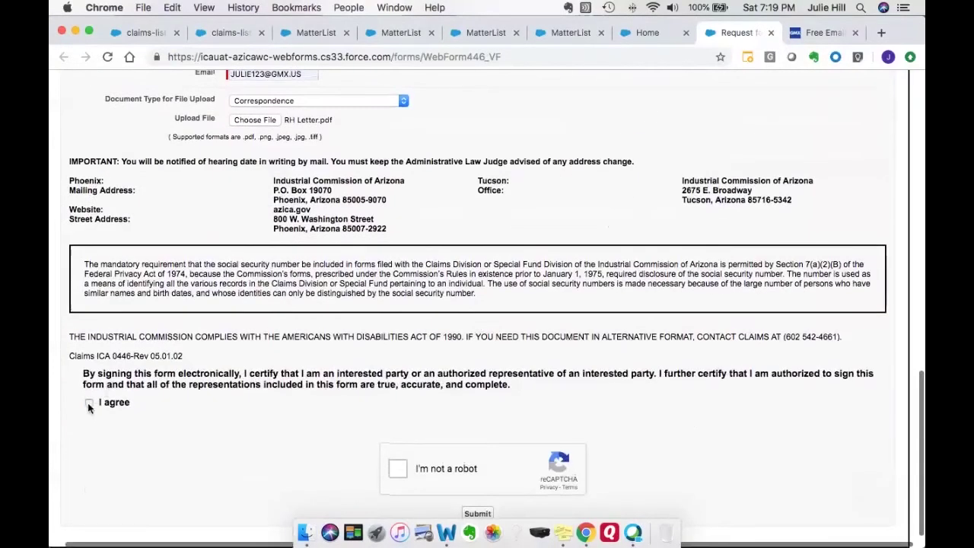
{"action": "left_click", "coordinate": [397, 469]}
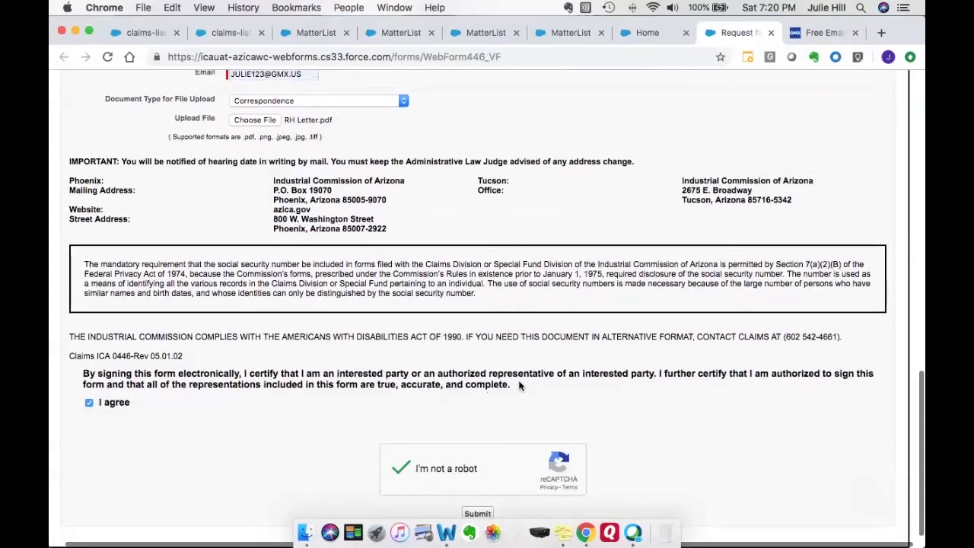
{"action": "scroll", "coordinate": [521, 385], "scroll_direction": "left", "scroll_amount": 1}
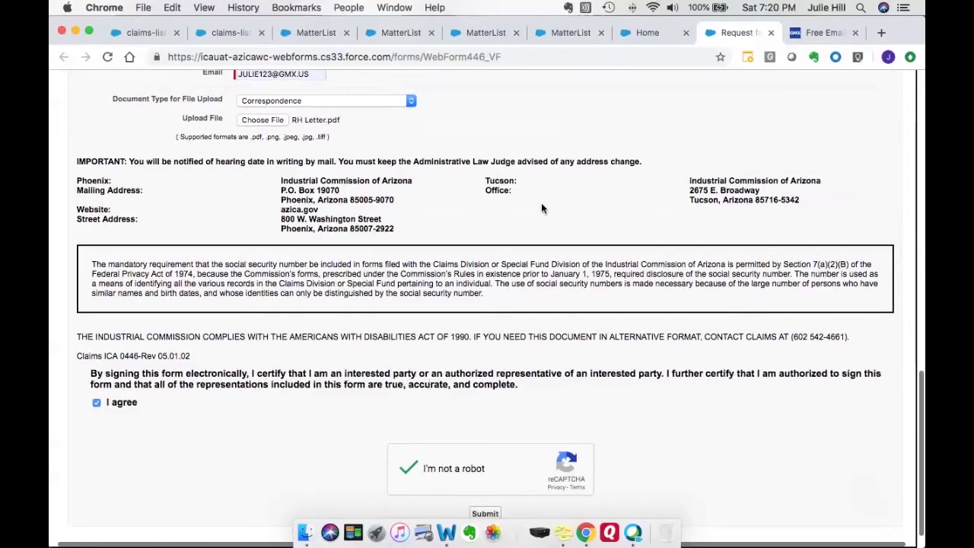
{"action": "scroll", "coordinate": [541, 204], "scroll_direction": "up", "scroll_amount": 5}
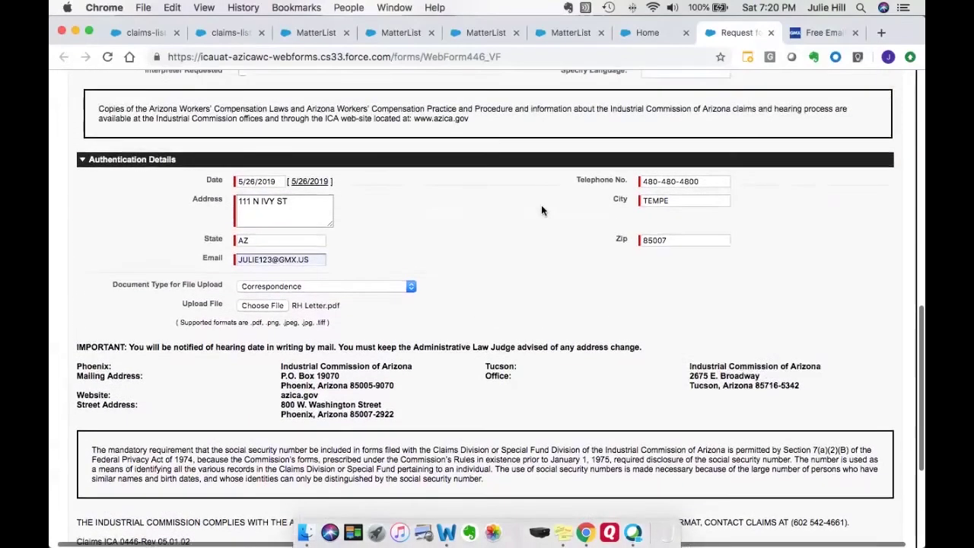
{"action": "scroll", "coordinate": [542, 206], "scroll_direction": "down", "scroll_amount": 1}
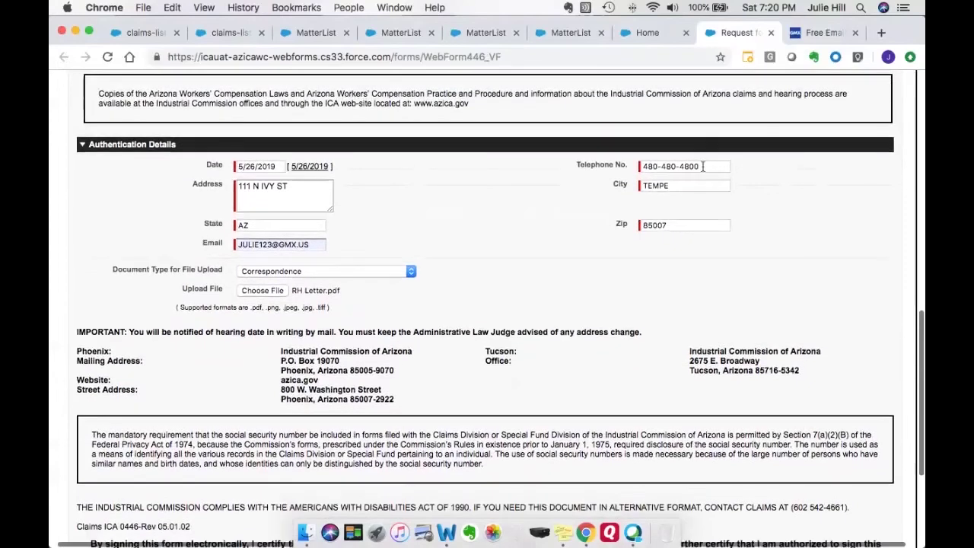
Clear the telephone number, submit to trigger the validation error, then re-enter the phone number.
{"action": "left_click_drag", "start_coordinate": [702, 165], "coordinate": [623, 165]}
{"action": "key", "text": "BackSpace"}
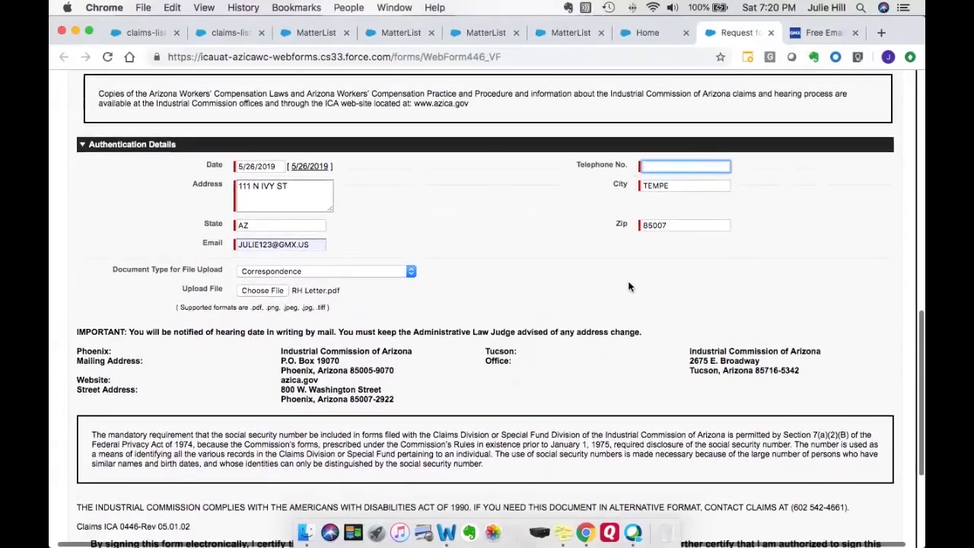
{"action": "scroll", "coordinate": [489, 433], "scroll_direction": "down", "scroll_amount": 5}
{"action": "left_click", "coordinate": [483, 515]}
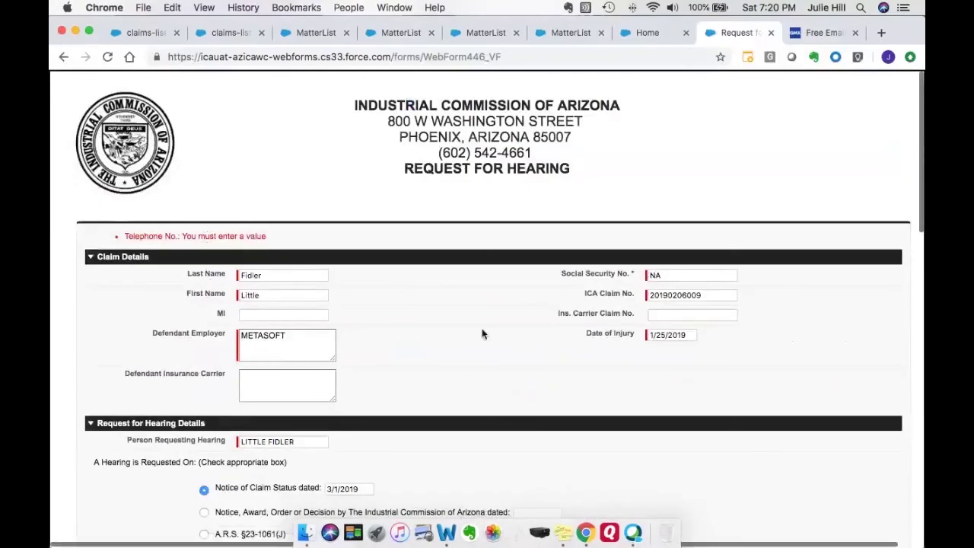
{"action": "scroll", "coordinate": [481, 334], "scroll_direction": "down", "scroll_amount": 10}
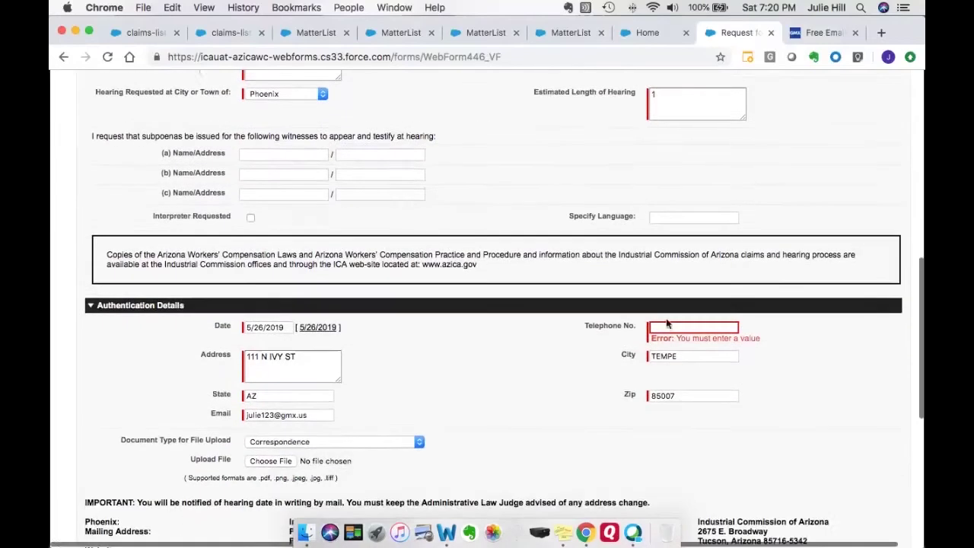
{"action": "left_click", "coordinate": [667, 323]}
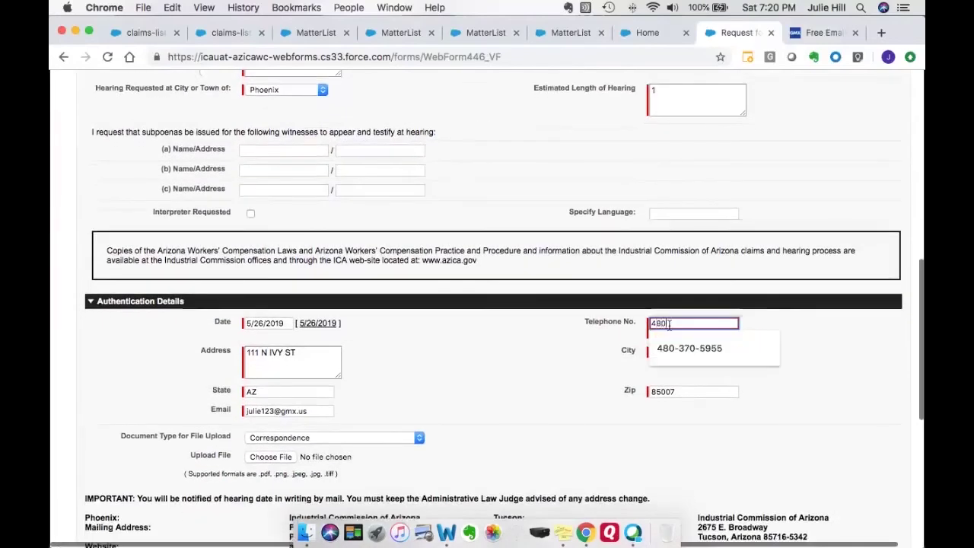
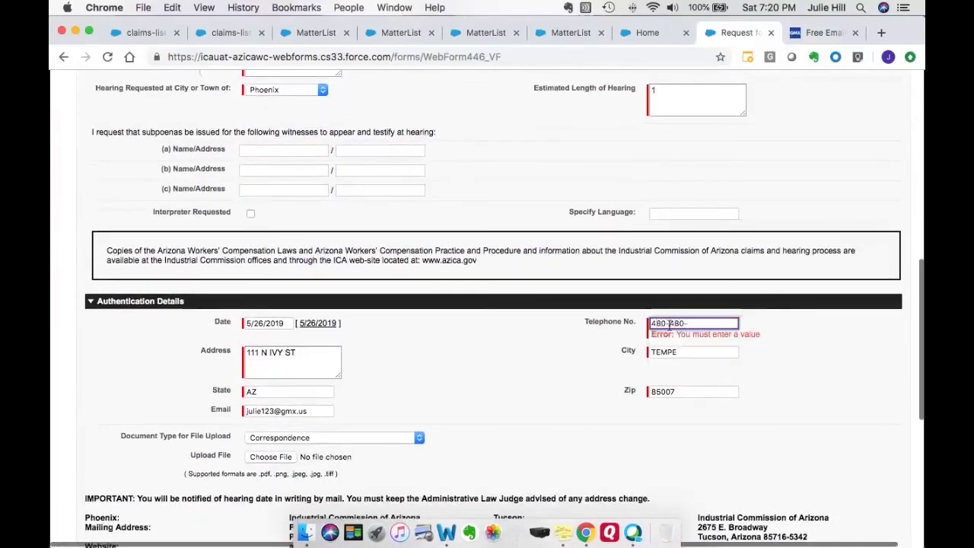
Re-attach RH Letter.pdf from the Desktop as the upload.
{"action": "scroll", "coordinate": [325, 284], "scroll_direction": "down", "scroll_amount": 5}
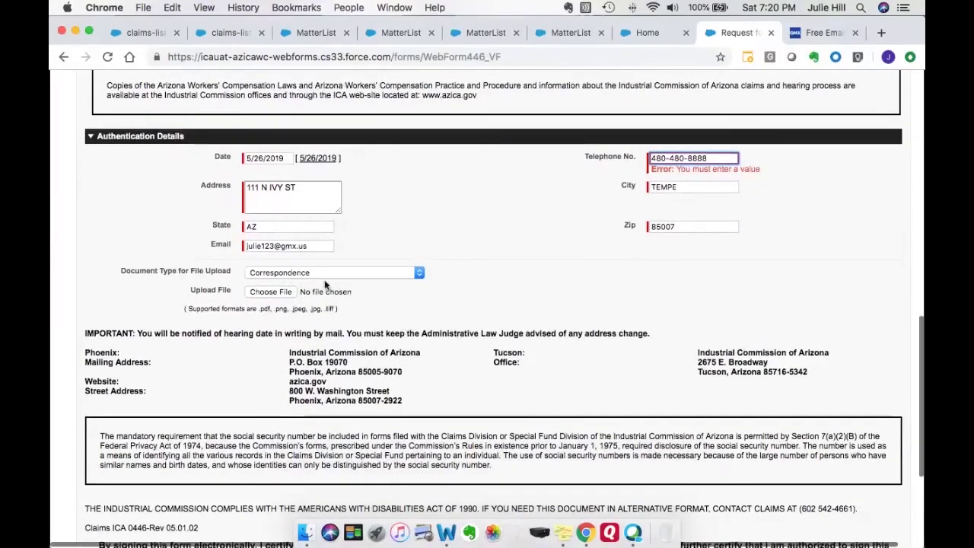
{"action": "left_click", "coordinate": [281, 292]}
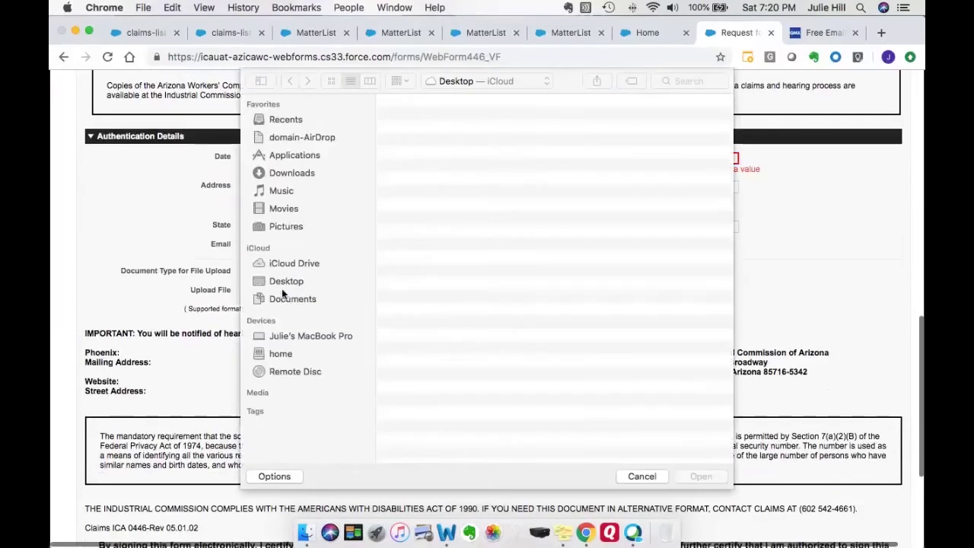
{"action": "left_click", "coordinate": [426, 165]}
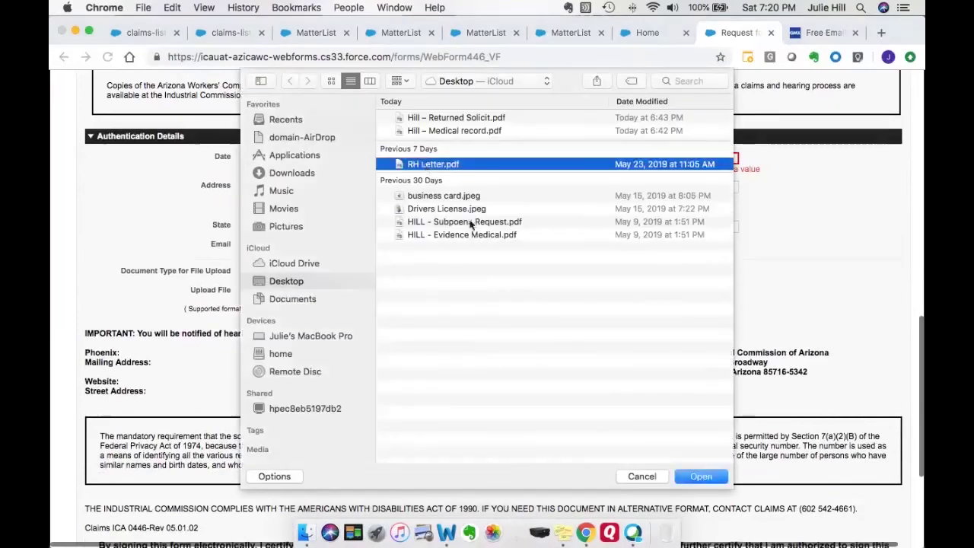
{"action": "left_click", "coordinate": [702, 476]}
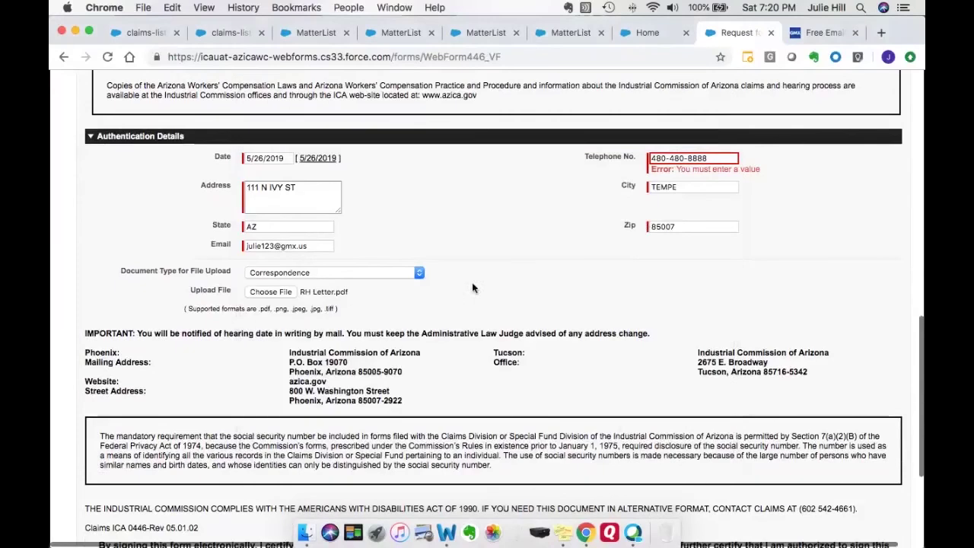
{"action": "scroll", "coordinate": [447, 325], "scroll_direction": "down", "scroll_amount": 1}
{"action": "scroll", "coordinate": [446, 318], "scroll_direction": "down", "scroll_amount": 4}
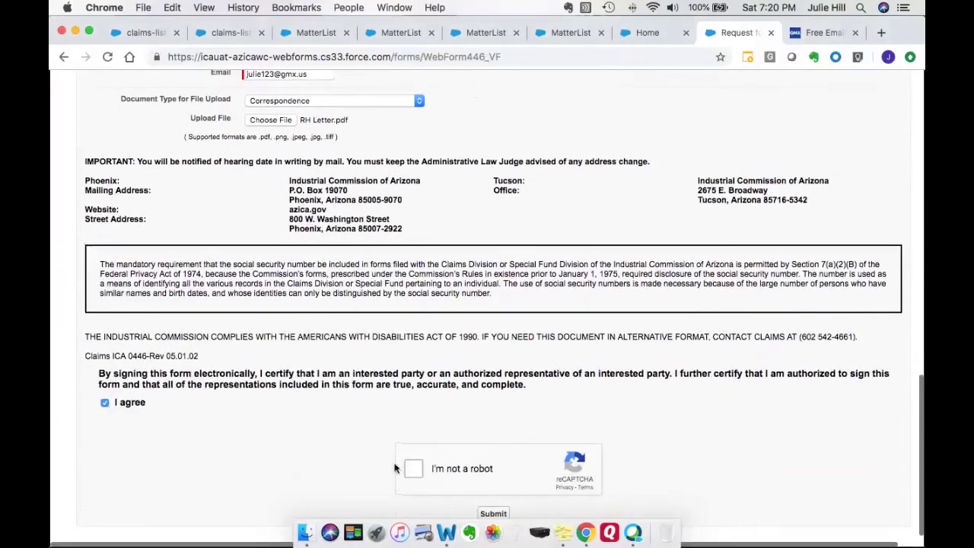
Tick 'I'm not a robot' and submit the hearing request.
{"action": "left_click", "coordinate": [412, 469]}
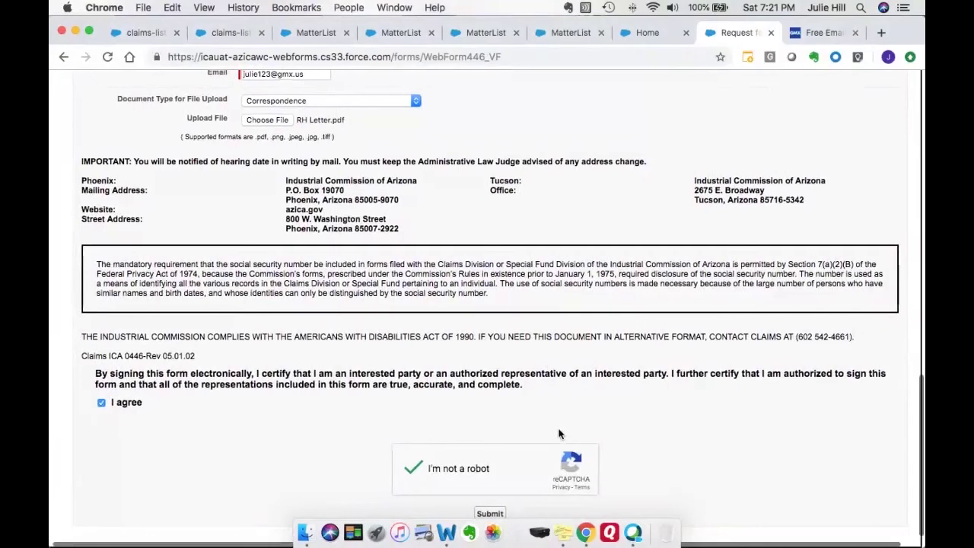
{"action": "left_click", "coordinate": [493, 514]}
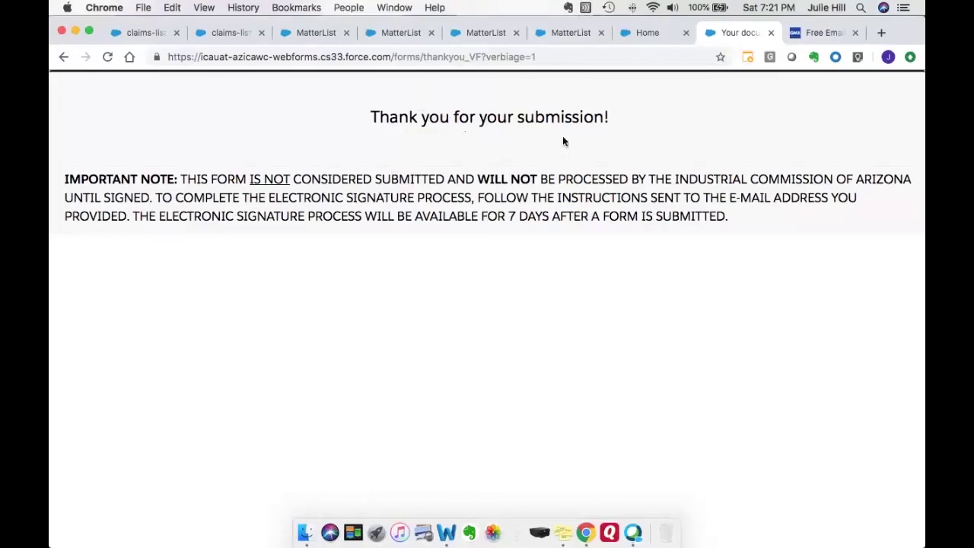
Open the ICA SalesForce email in the GMX inbox and follow its review-and-sign link.
{"action": "left_click", "coordinate": [811, 32]}
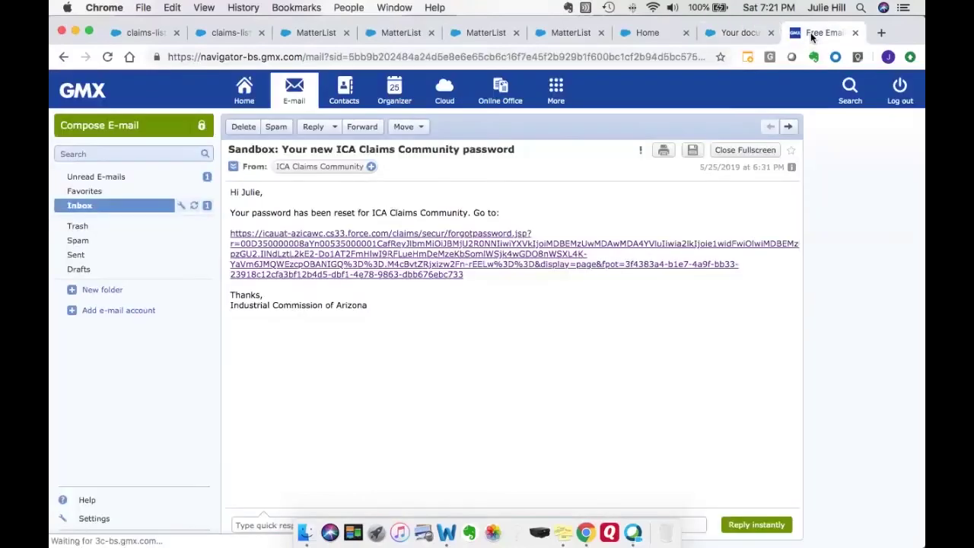
{"action": "left_click", "coordinate": [92, 207]}
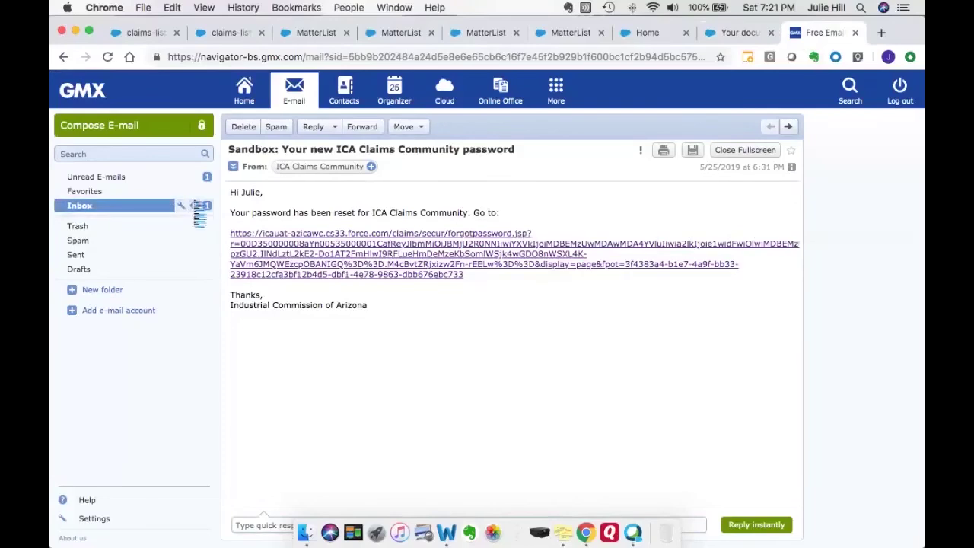
{"action": "left_click", "coordinate": [137, 211]}
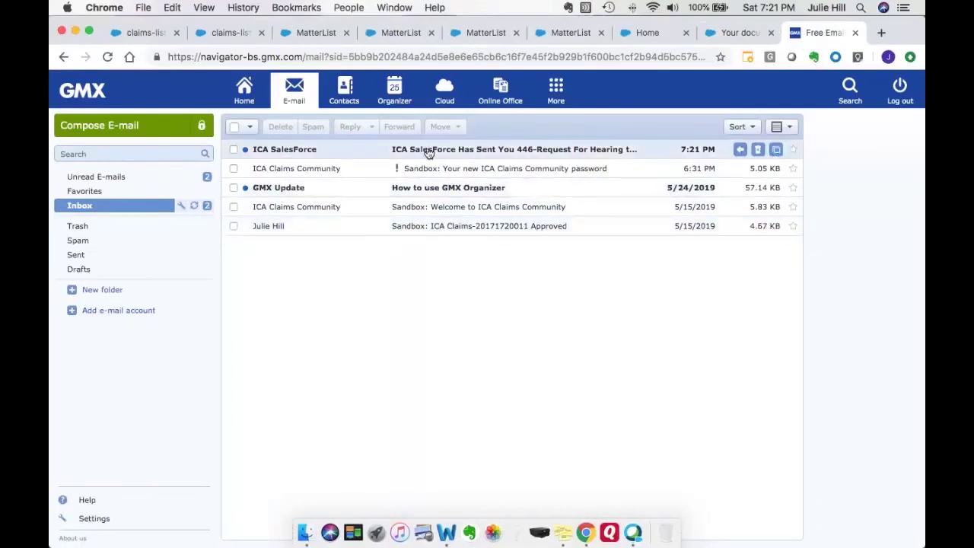
{"action": "left_click", "coordinate": [463, 153]}
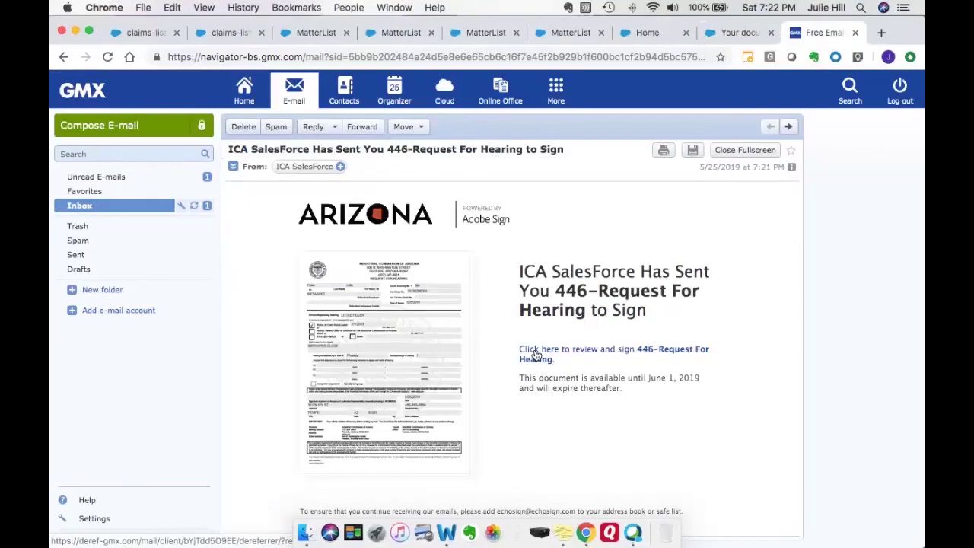
{"action": "left_click", "coordinate": [536, 355]}
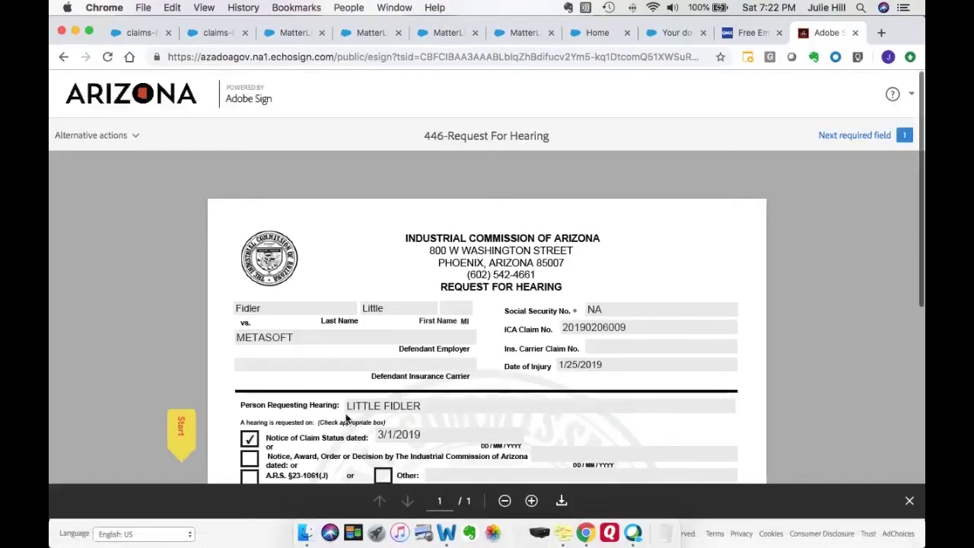
Apply a typed-name signature to the 446-Request For Hearing form's signature field and finalize signing.
{"action": "left_click", "coordinate": [181, 429]}
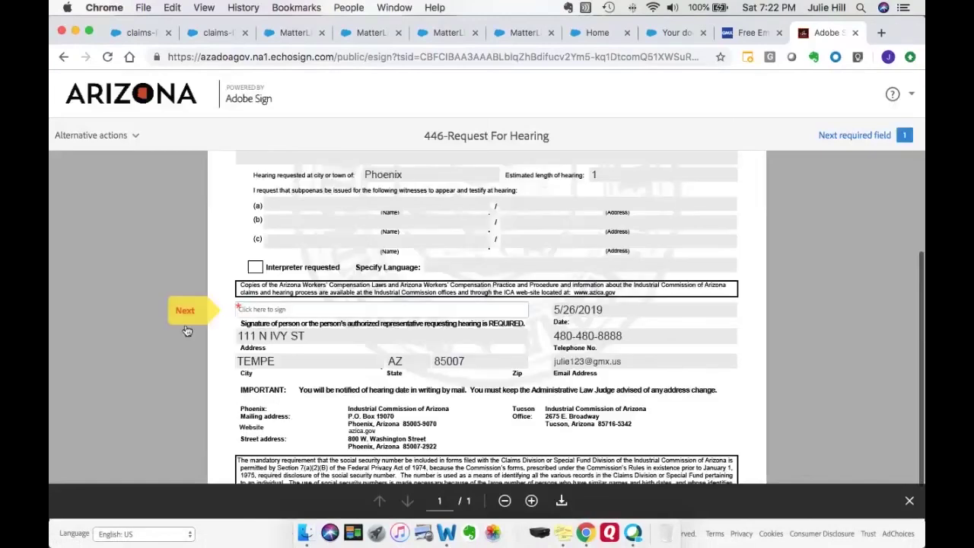
{"action": "left_click", "coordinate": [268, 310]}
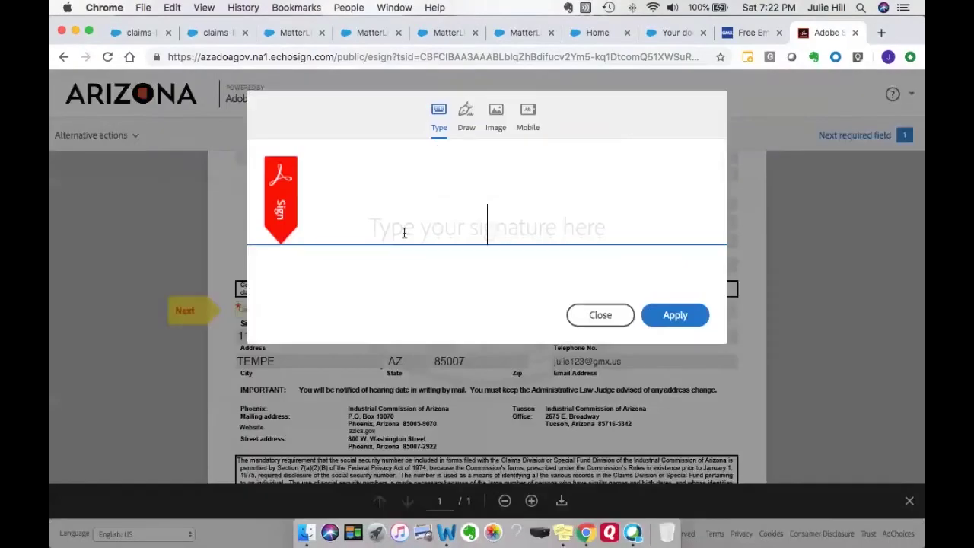
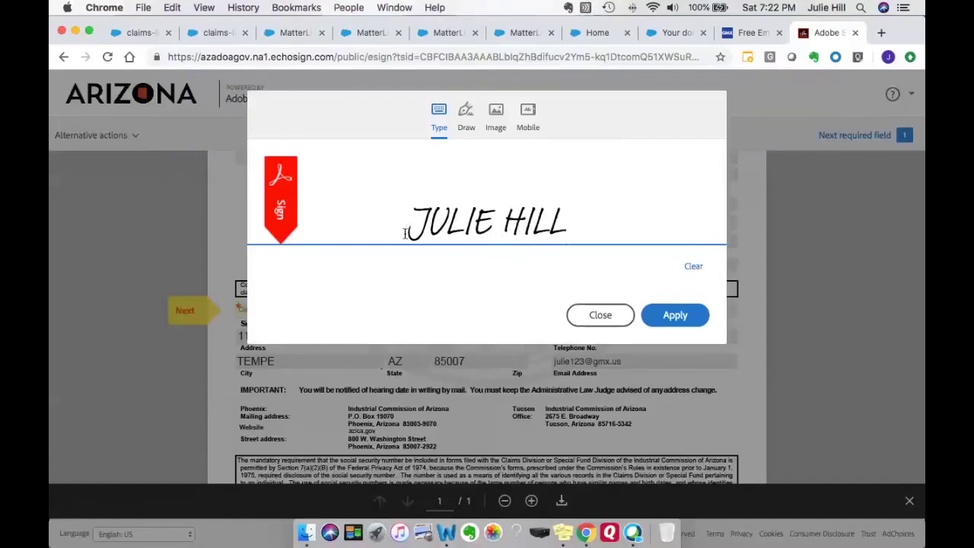
{"action": "left_click", "coordinate": [659, 310]}
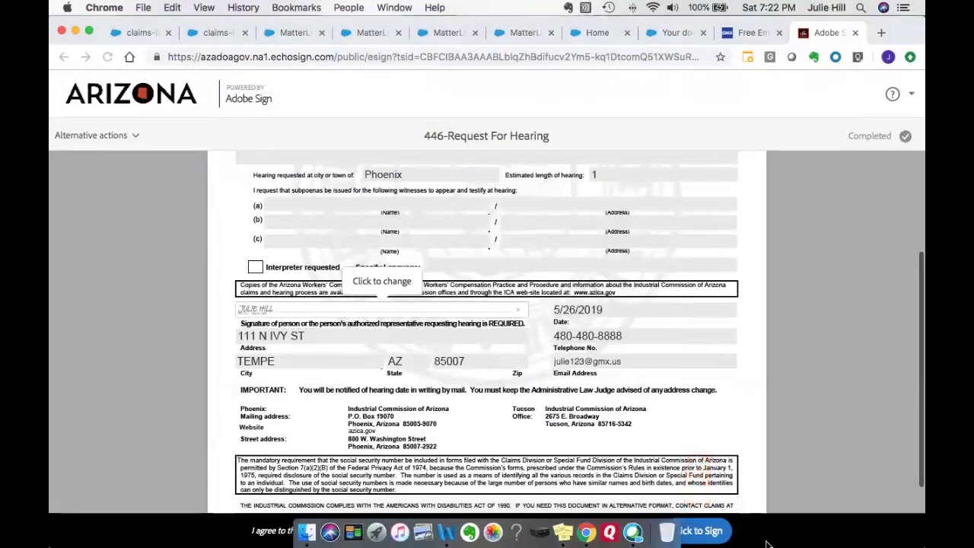
{"action": "left_click", "coordinate": [696, 535]}
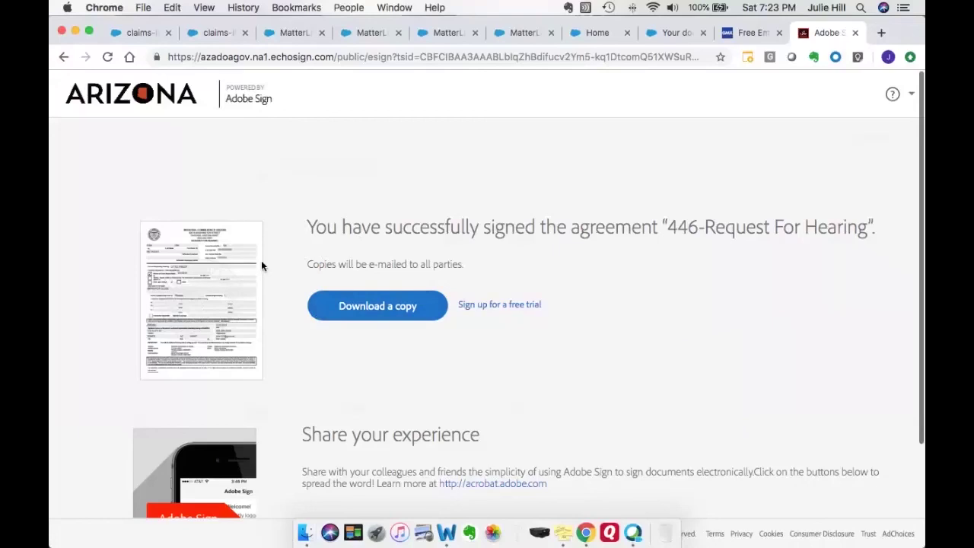
Read the new '446-Request For Hearing has been Signed and Filed' email, then go back to the thank-you page.
{"action": "left_click", "coordinate": [738, 33]}
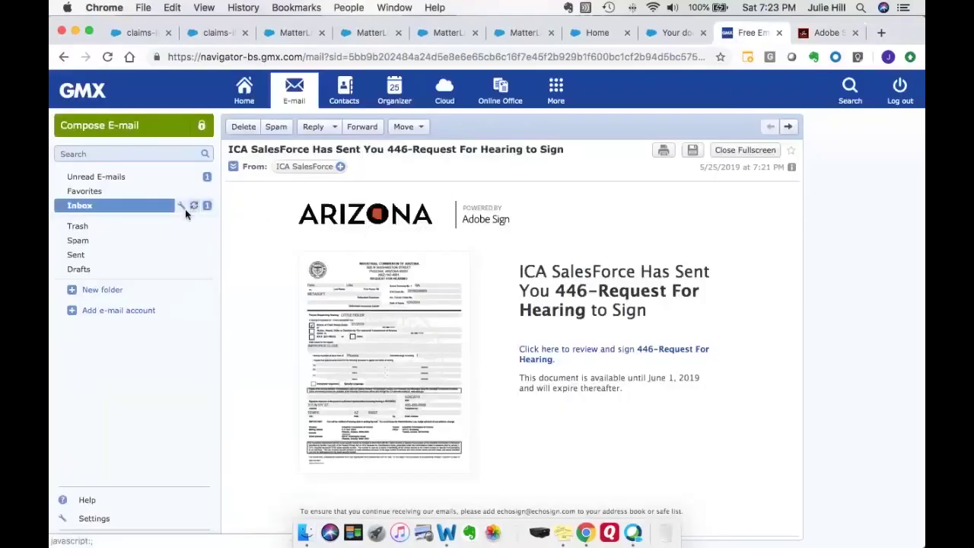
{"action": "left_click", "coordinate": [146, 206]}
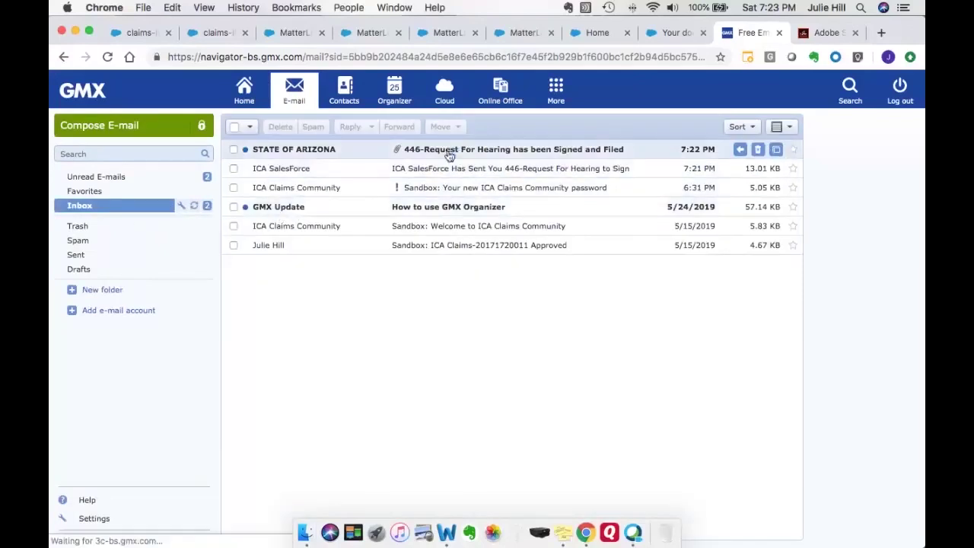
{"action": "left_click", "coordinate": [449, 152]}
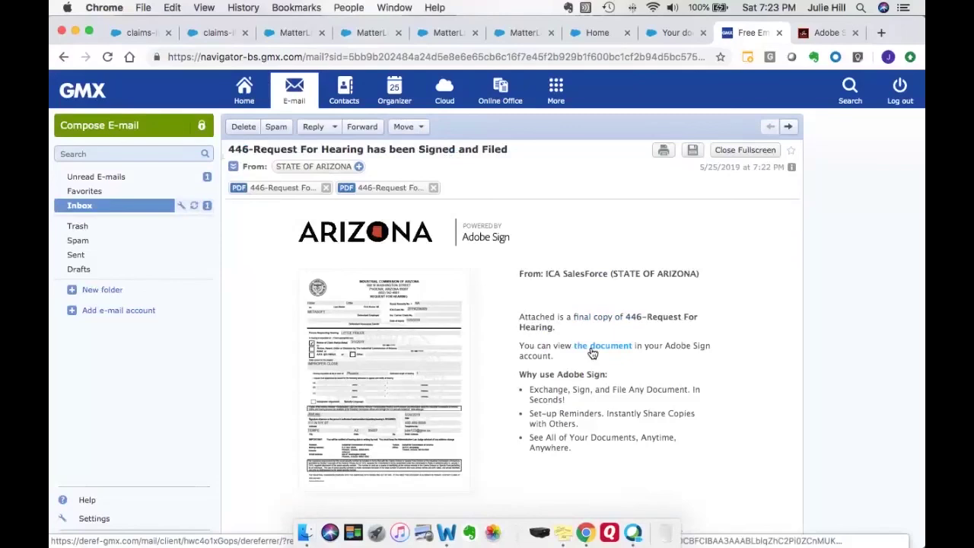
{"action": "left_click", "coordinate": [675, 32]}
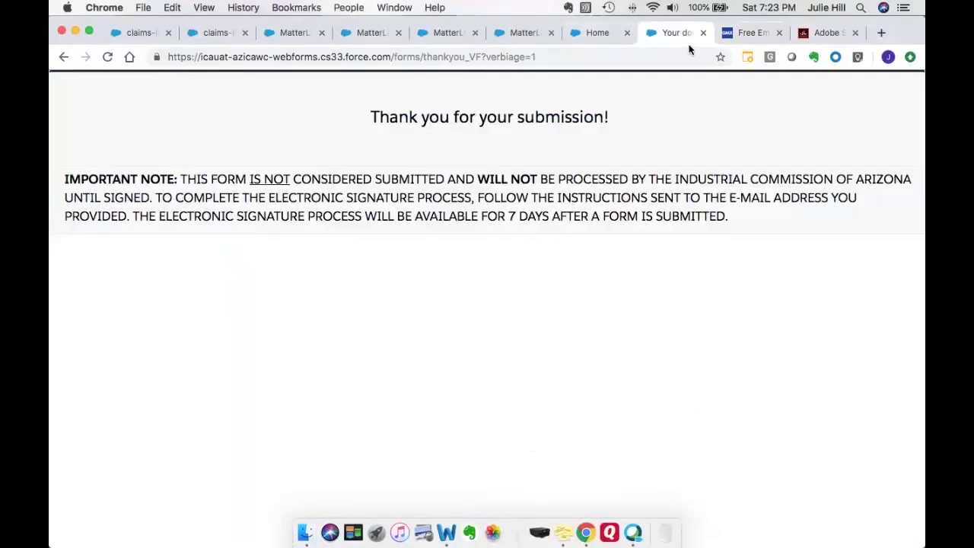
Switch to the Home tab showing the ICA Community page with its public forms list.
{"action": "left_click", "coordinate": [608, 36]}
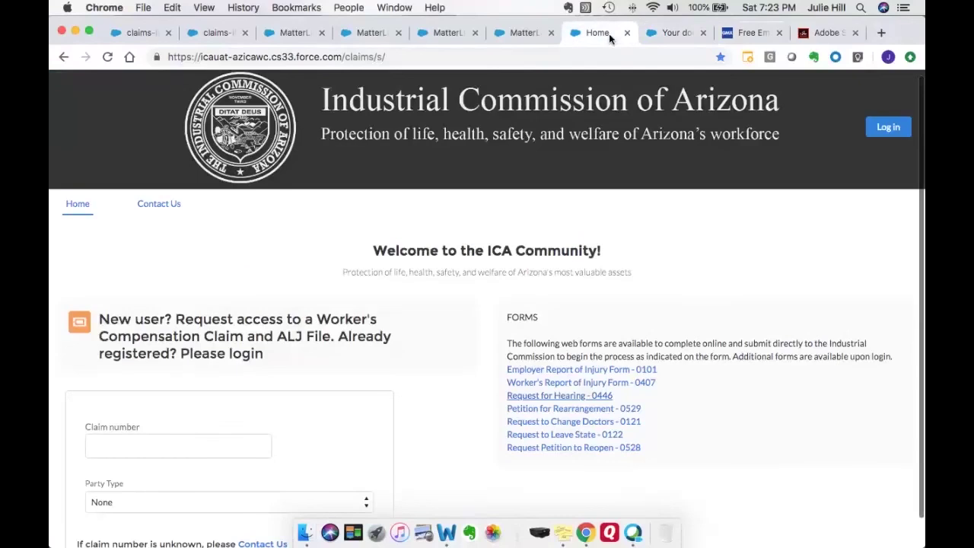